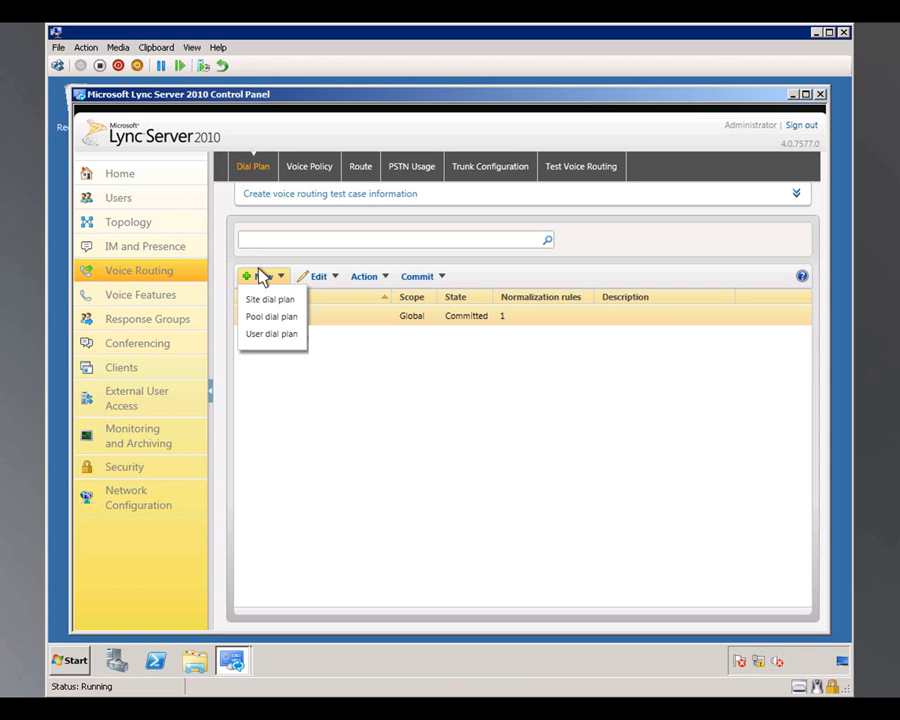
Step: Create a site dial plan for main.contoso.net with the simple name SeattleSite and the description Seattle
{"action": "left_click", "coordinate": [260, 300]}
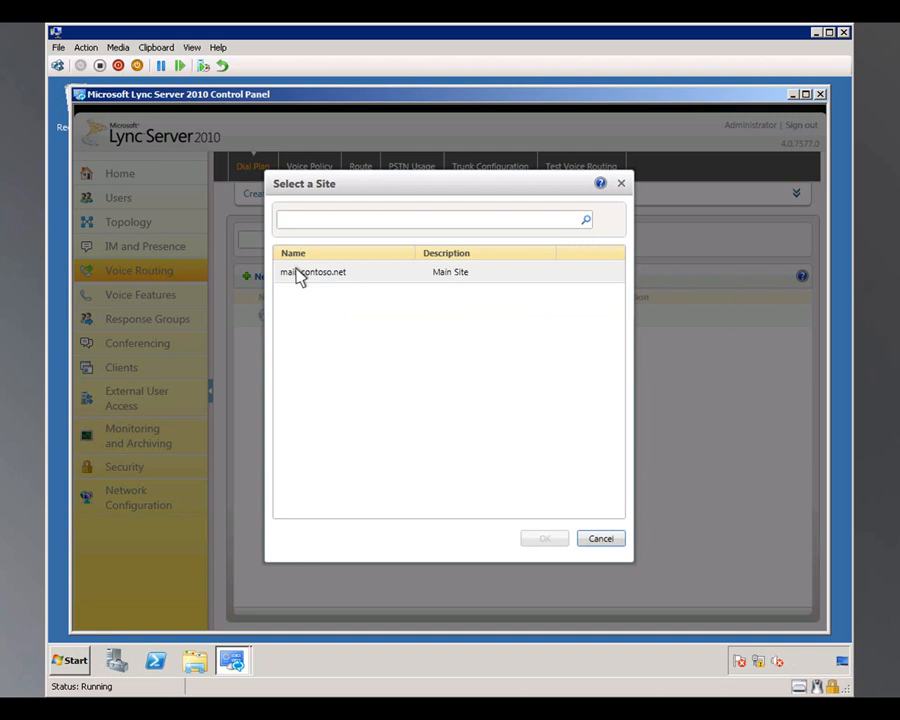
{"action": "left_click", "coordinate": [297, 276]}
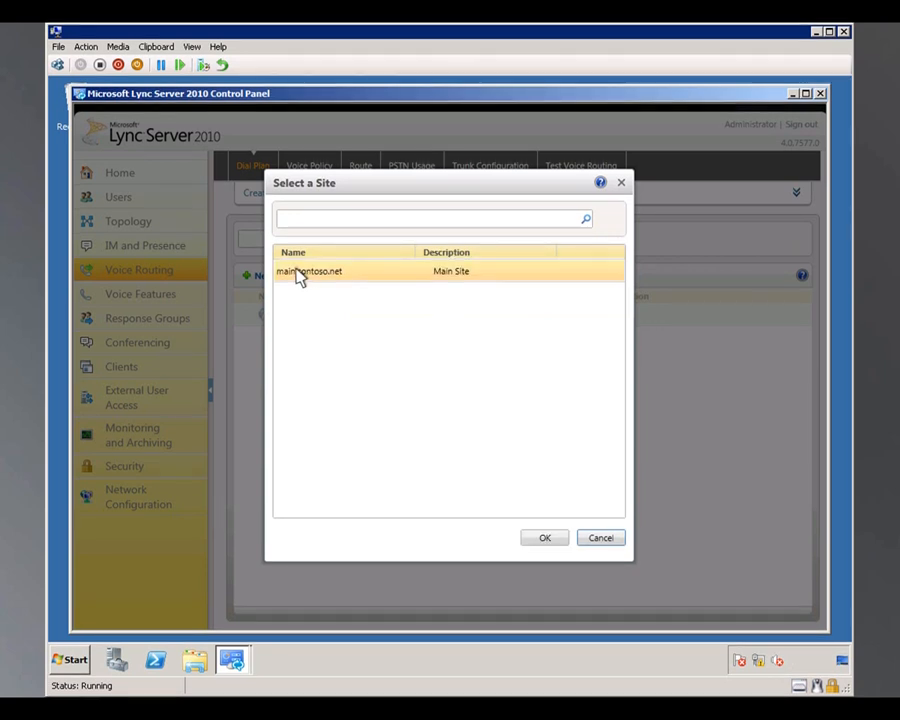
{"action": "left_click", "coordinate": [541, 538]}
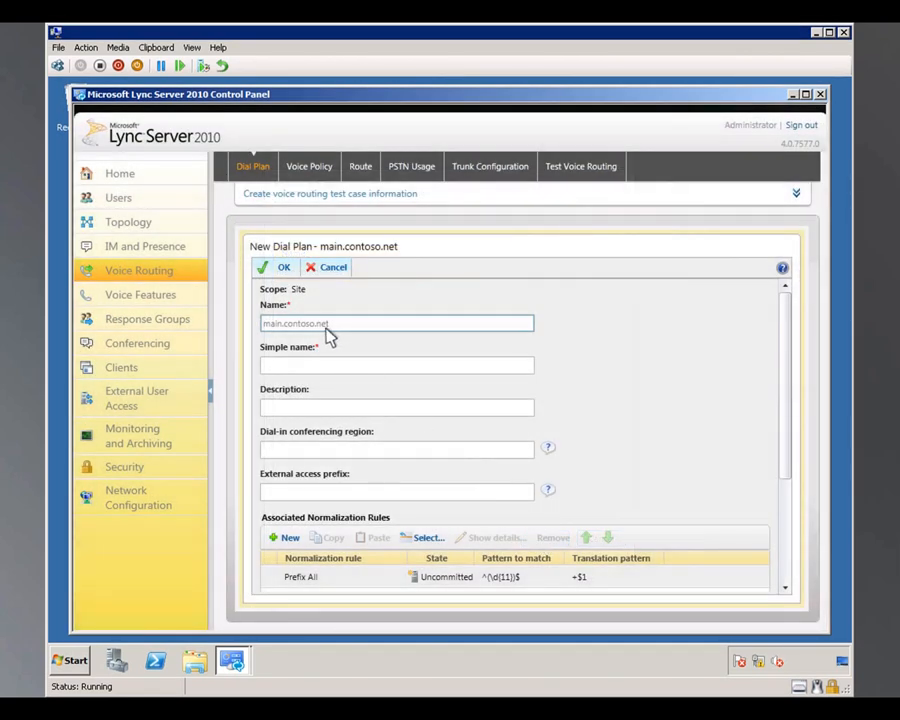
{"action": "left_click", "coordinate": [266, 366]}
{"action": "type", "text": "SeattleSite"}
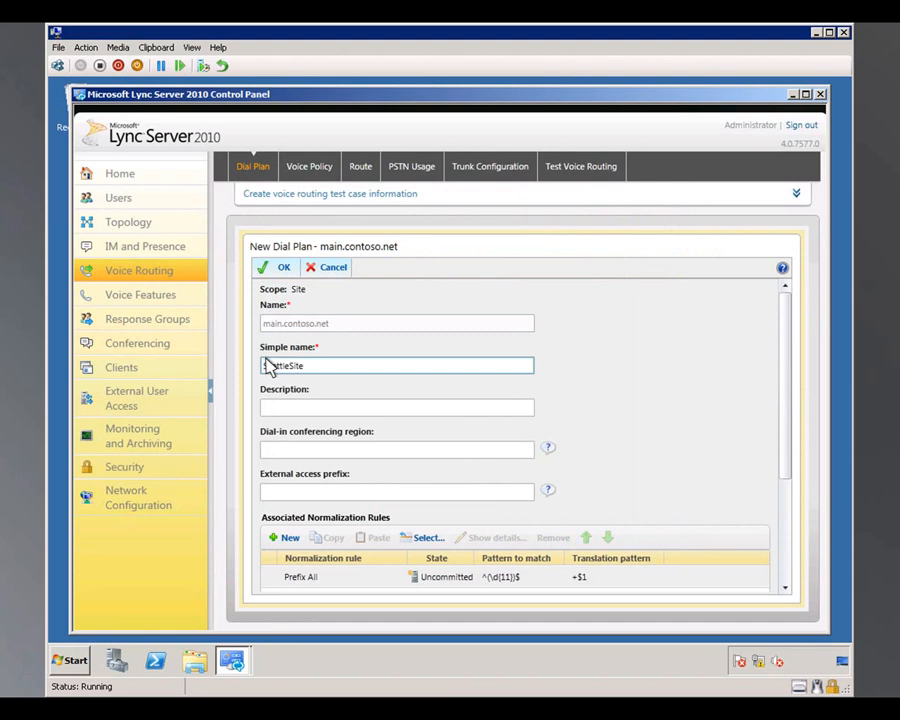
{"action": "left_click", "coordinate": [268, 408]}
{"action": "type", "text": "Seattle"}
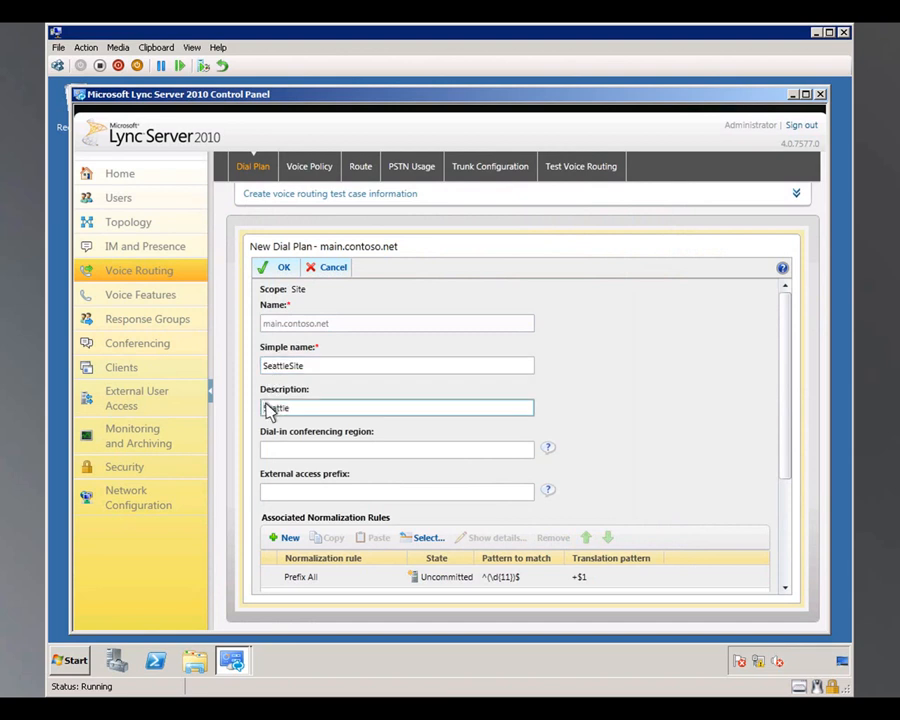
Step: Add a normalization rule named Redmond Long Distance with starting digits 425, a length of exactly 10 and +1 as digits to add
{"action": "left_click", "coordinate": [272, 540]}
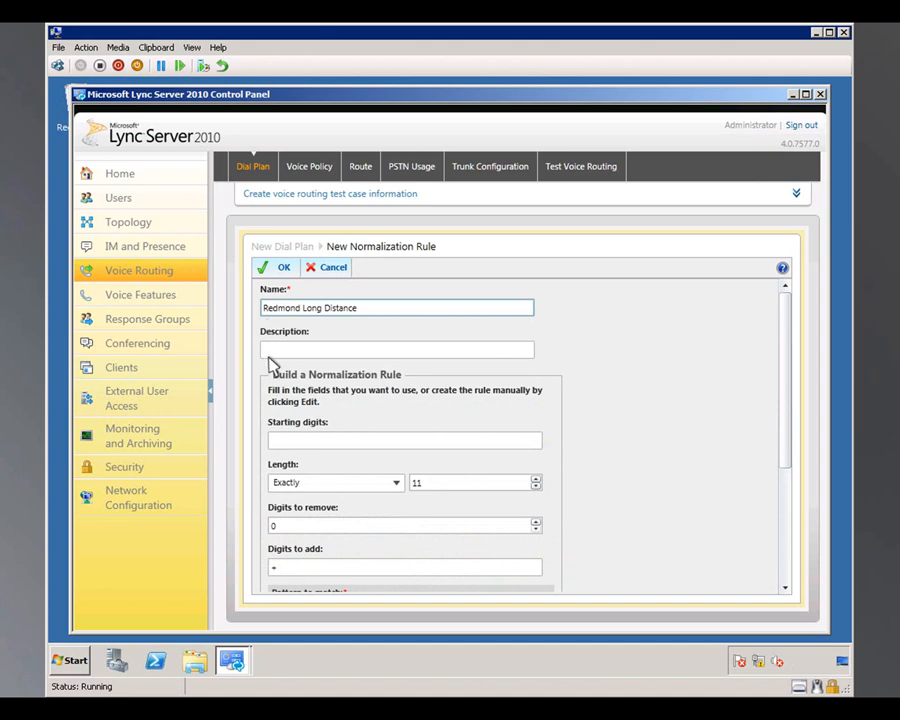
{"action": "left_click", "coordinate": [276, 441]}
{"action": "type", "text": "425"}
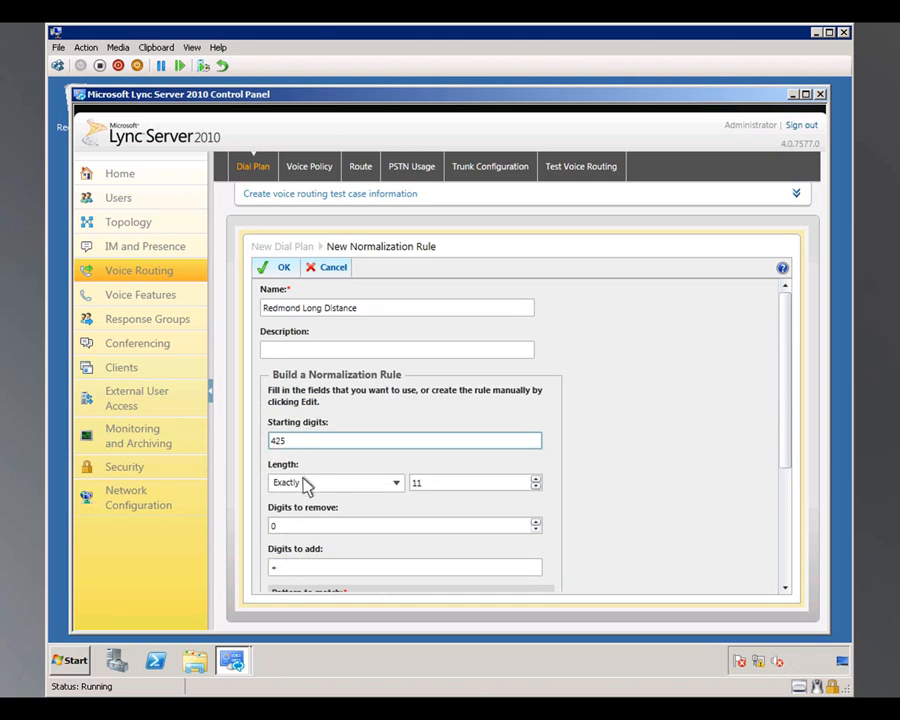
{"action": "double_click", "coordinate": [422, 482]}
{"action": "type", "text": "10"}
{"action": "left_click", "coordinate": [285, 527]}
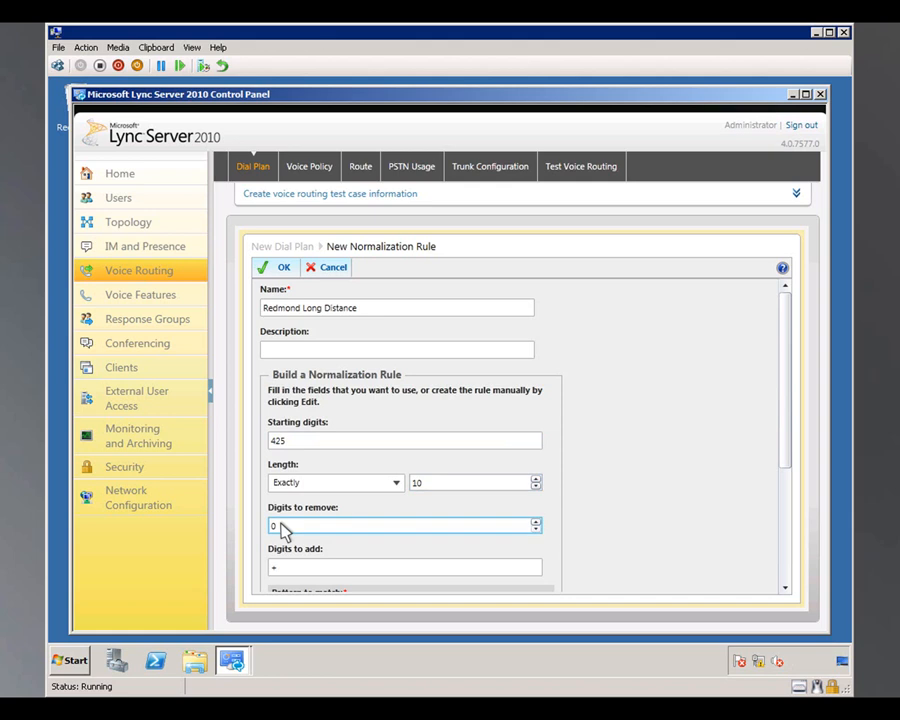
{"action": "left_click", "coordinate": [277, 571]}
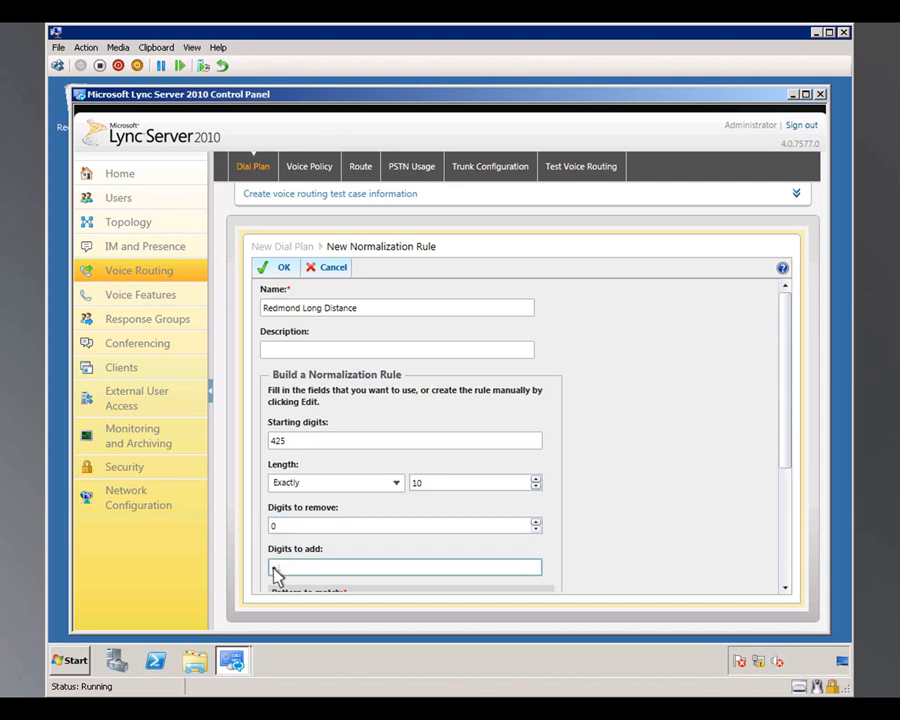
{"action": "type", "text": "+1"}
Step: Test the normalization rule with a ten-digit sample number in the 425 area code and accept the rule
{"action": "left_click_drag", "start_coordinate": [786, 314], "coordinate": [783, 577]}
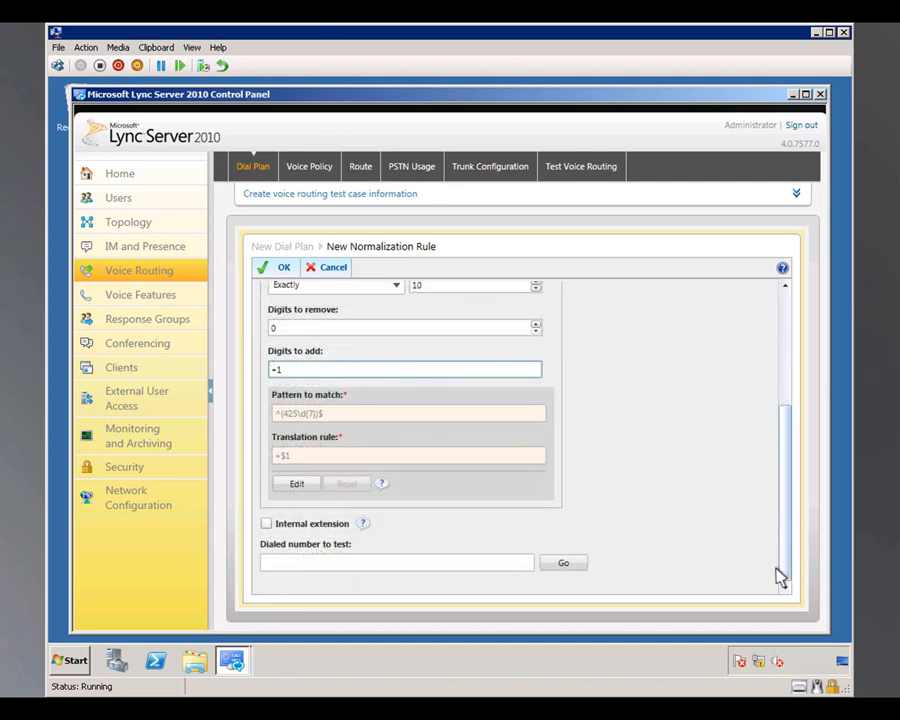
{"action": "left_click", "coordinate": [266, 564]}
{"action": "type", "text": "4255551010"}
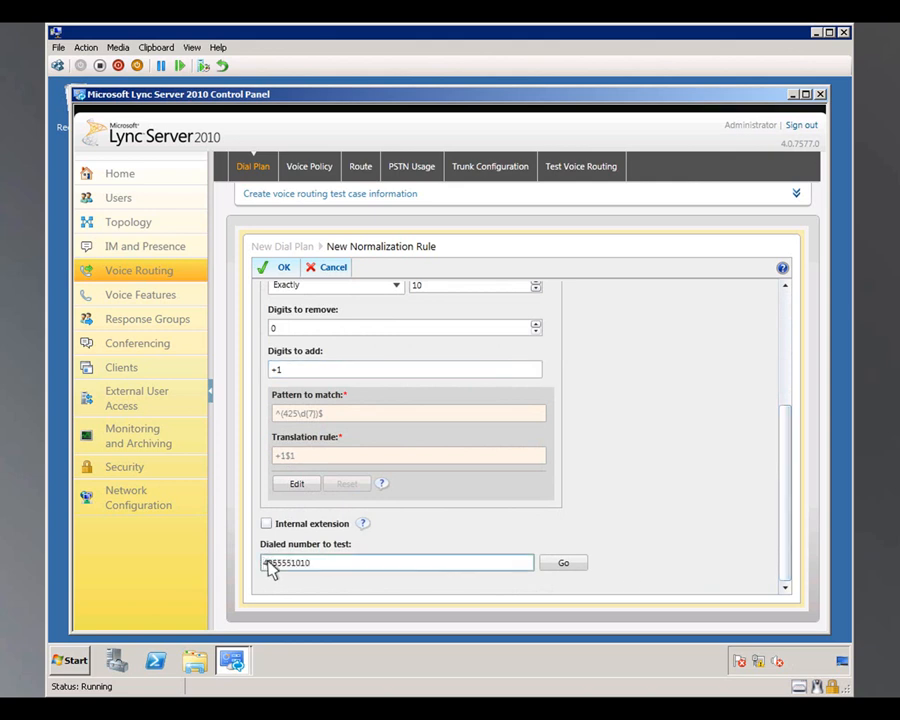
{"action": "left_click", "coordinate": [562, 566]}
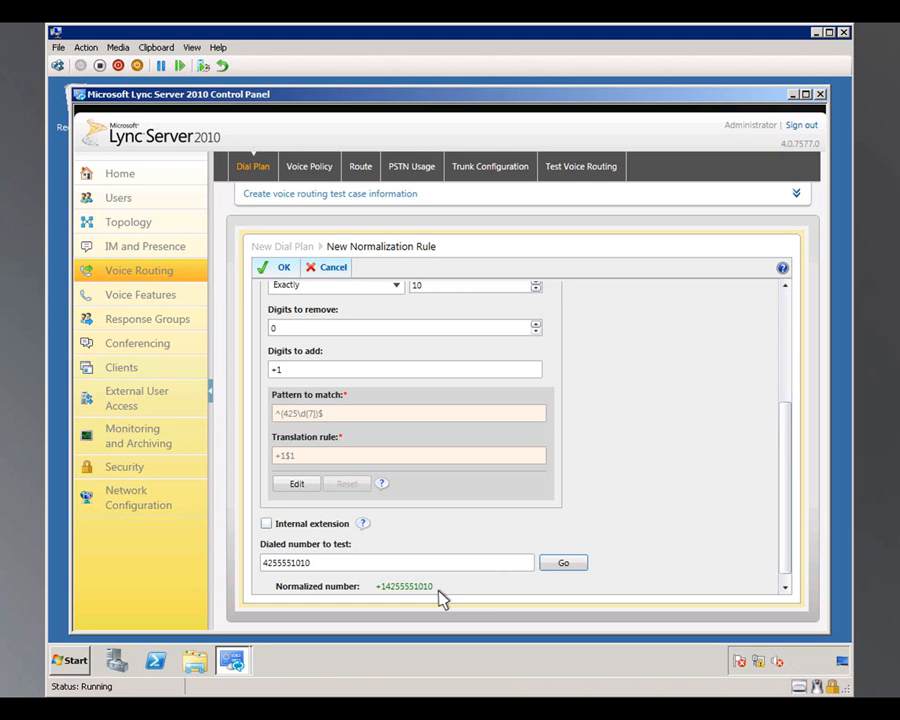
{"action": "left_click", "coordinate": [279, 268]}
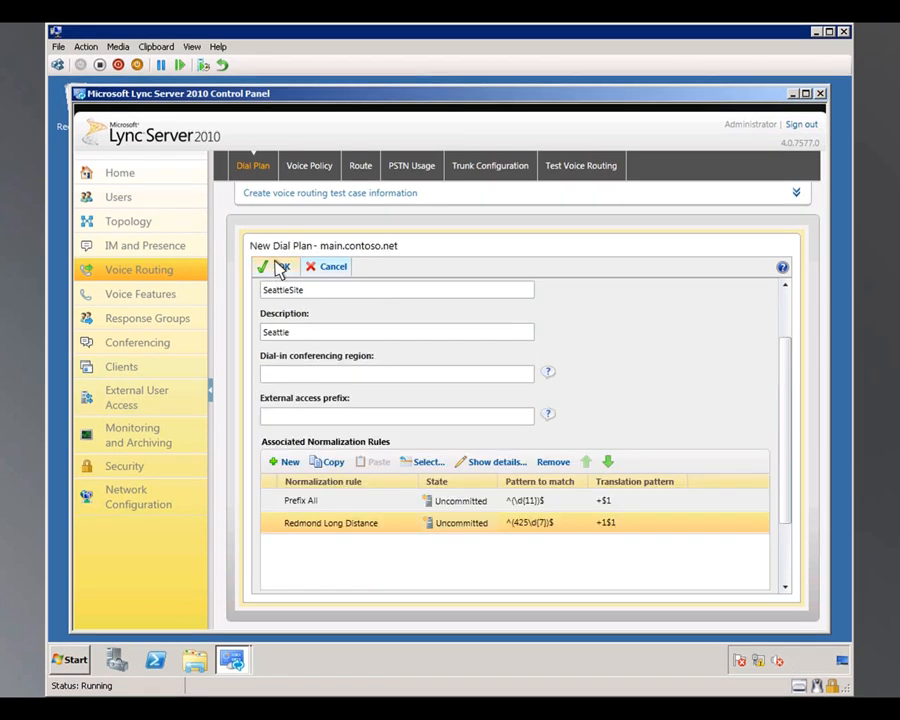
Step: Accept the new dial plan and commit all uncommitted voice configuration changes
{"action": "left_click", "coordinate": [281, 268]}
{"action": "left_click", "coordinate": [418, 277]}
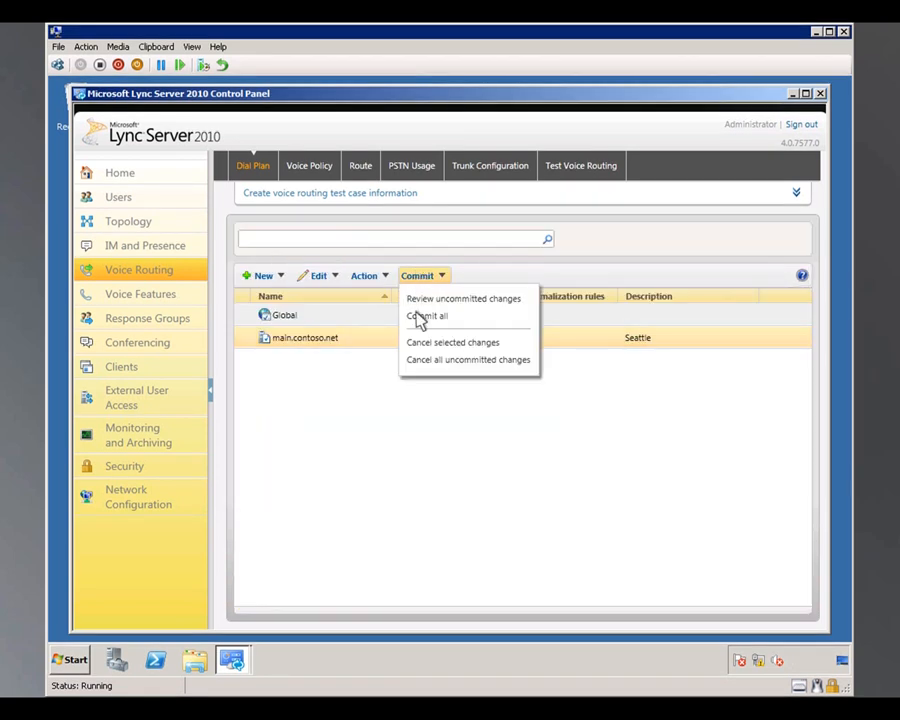
{"action": "left_click", "coordinate": [420, 318]}
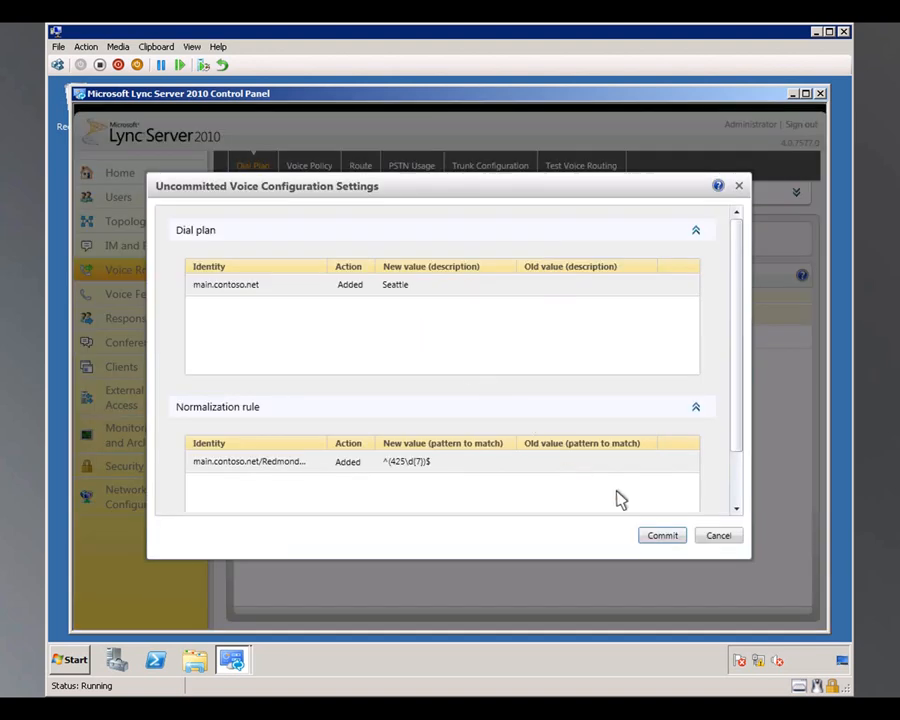
{"action": "left_click", "coordinate": [666, 535]}
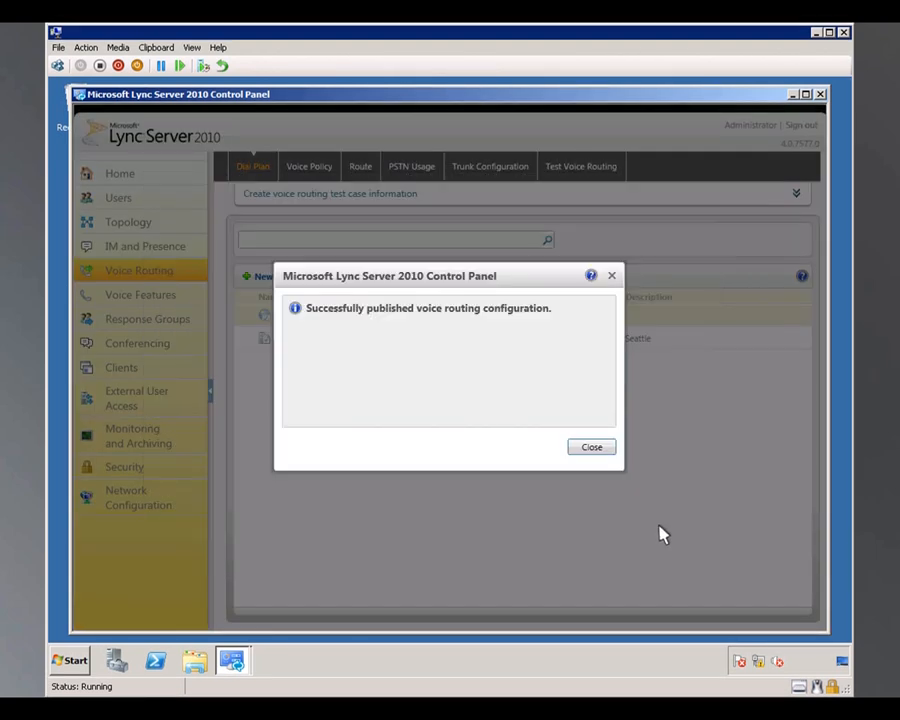
{"action": "left_click", "coordinate": [591, 447]}
Step: Start a new site voice policy for main.contoso.net
{"action": "left_click", "coordinate": [305, 168]}
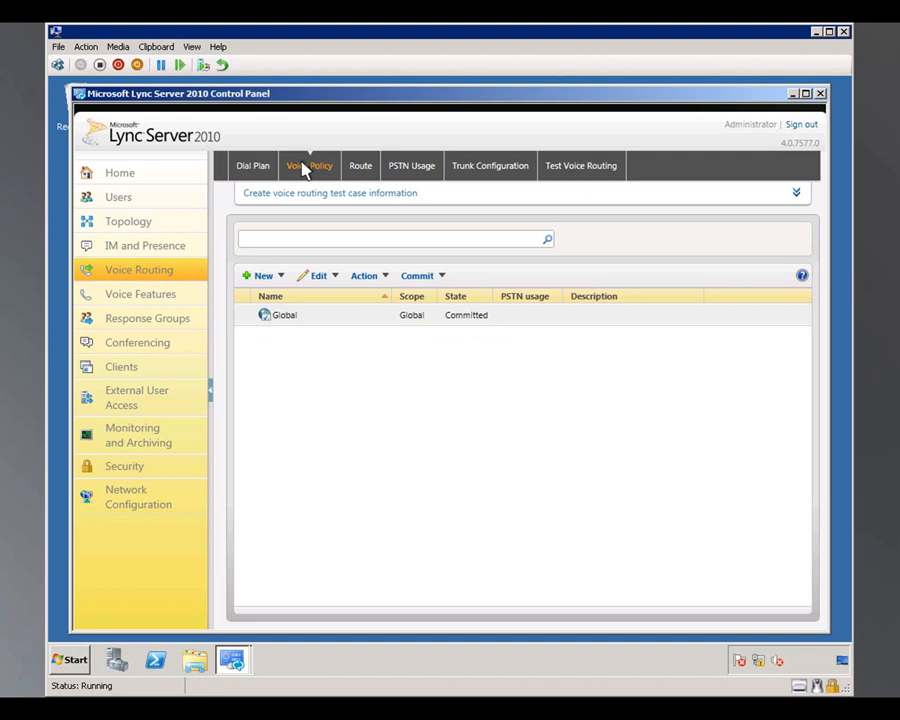
{"action": "left_click", "coordinate": [304, 170]}
{"action": "left_click", "coordinate": [258, 275]}
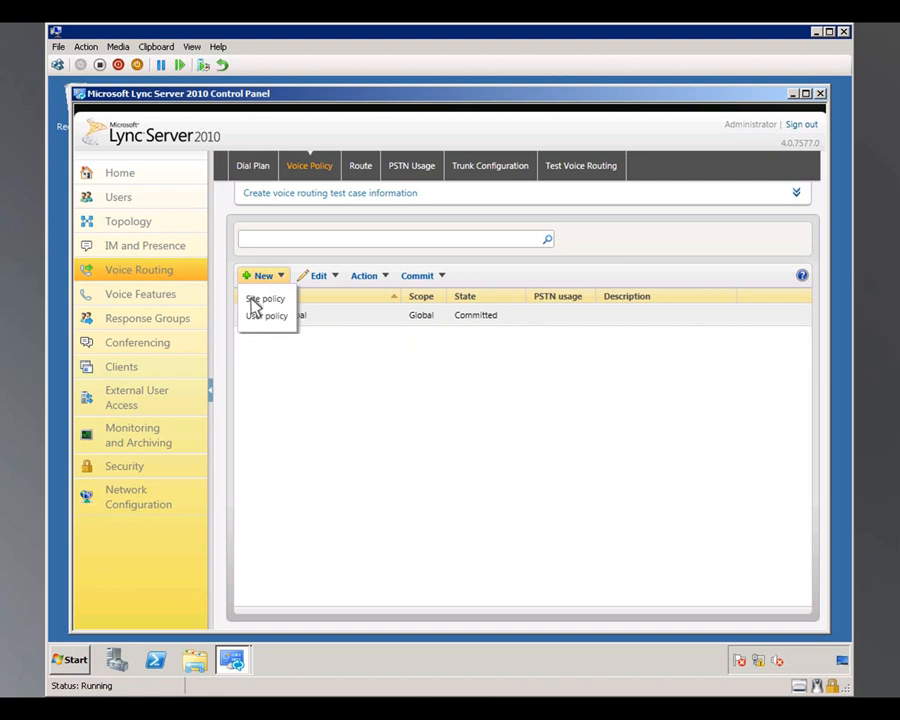
{"action": "left_click", "coordinate": [256, 300]}
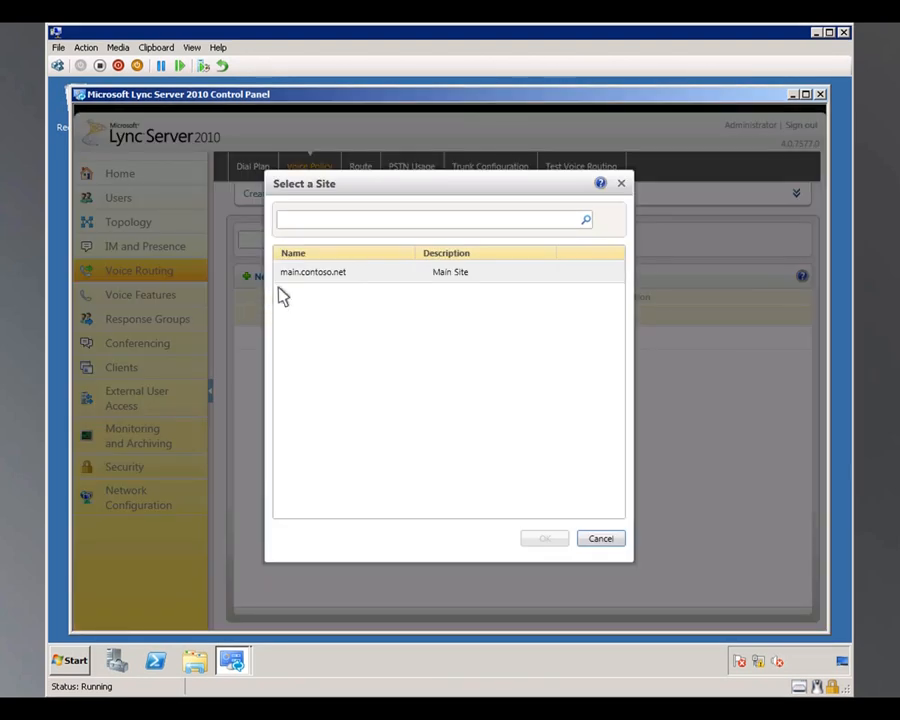
{"action": "left_click", "coordinate": [330, 277]}
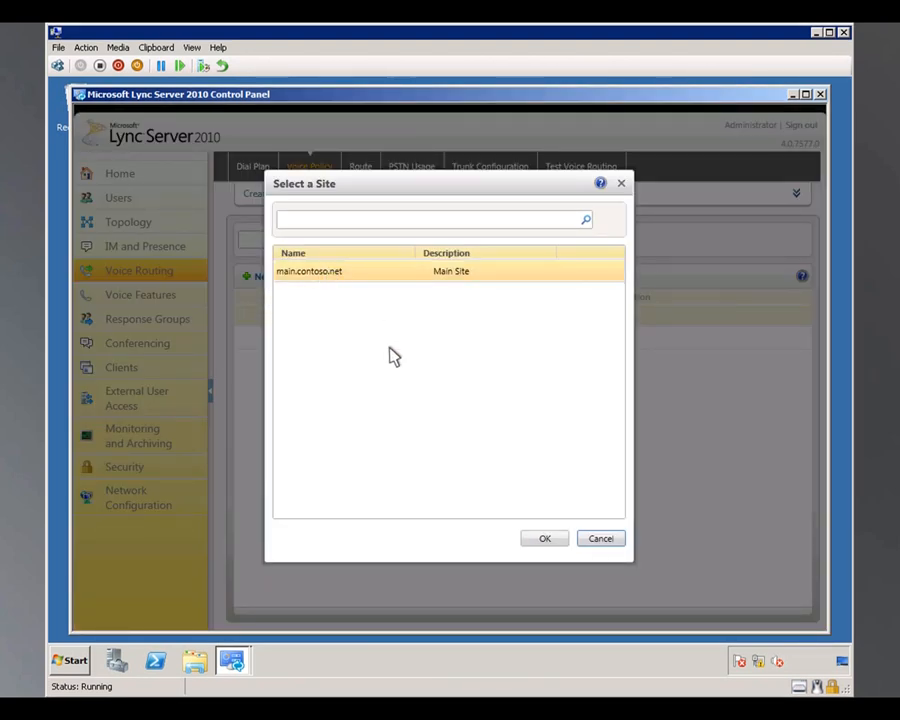
{"action": "left_click", "coordinate": [538, 538]}
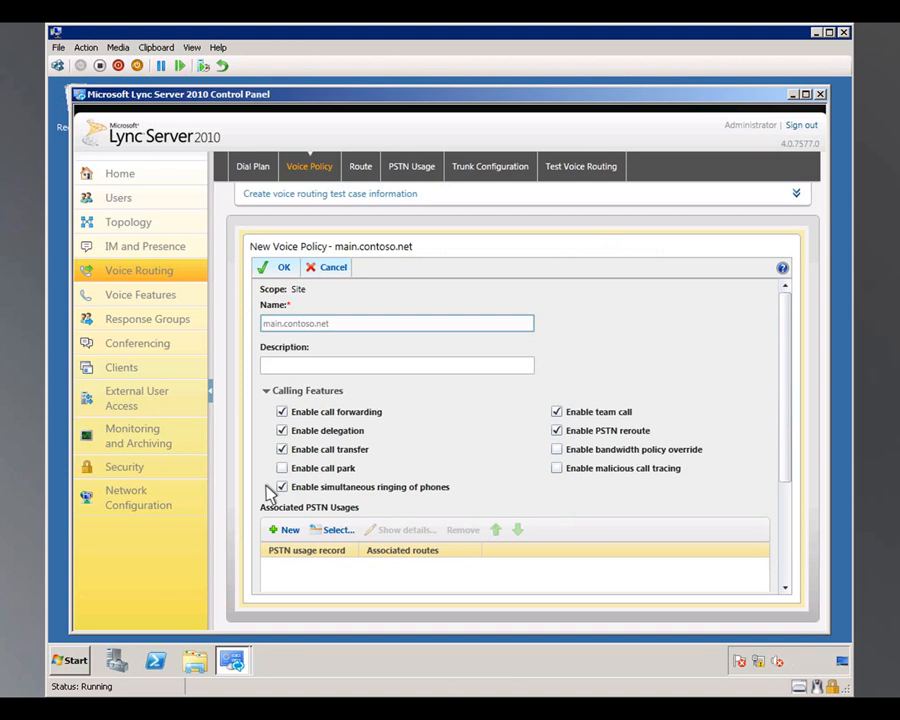
Step: Associate the existing Long Distance PSTN usage record with the new voice policy
{"action": "left_click", "coordinate": [336, 532]}
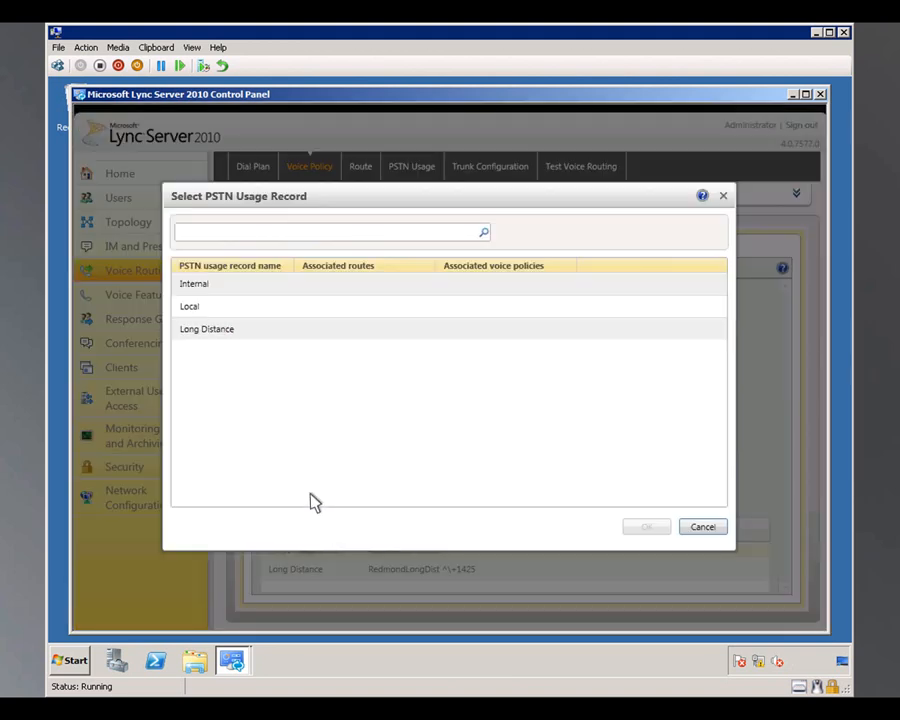
{"action": "left_click", "coordinate": [207, 331]}
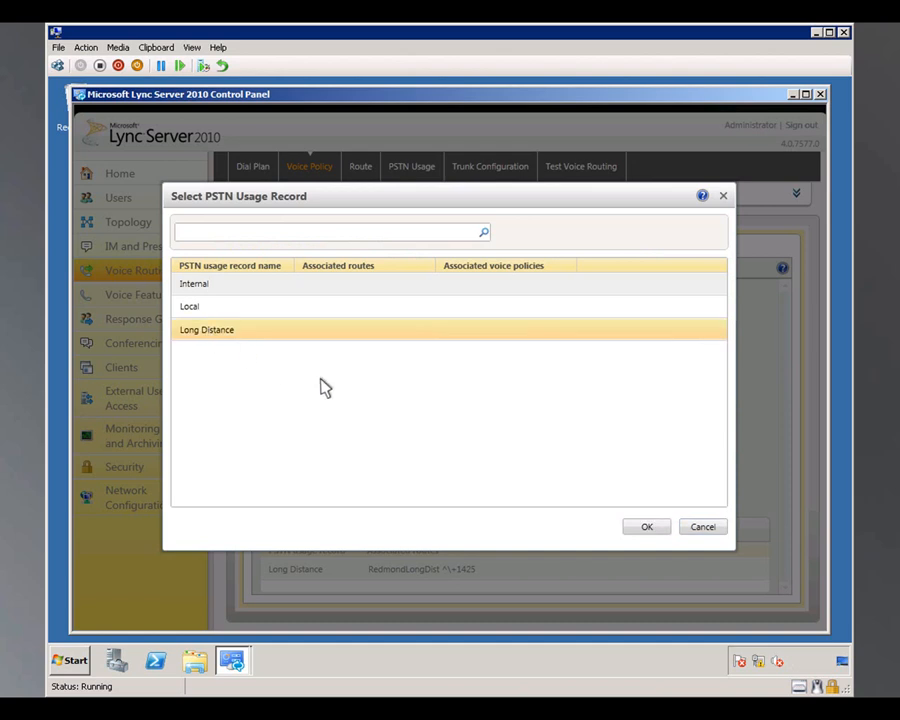
{"action": "left_click", "coordinate": [647, 527]}
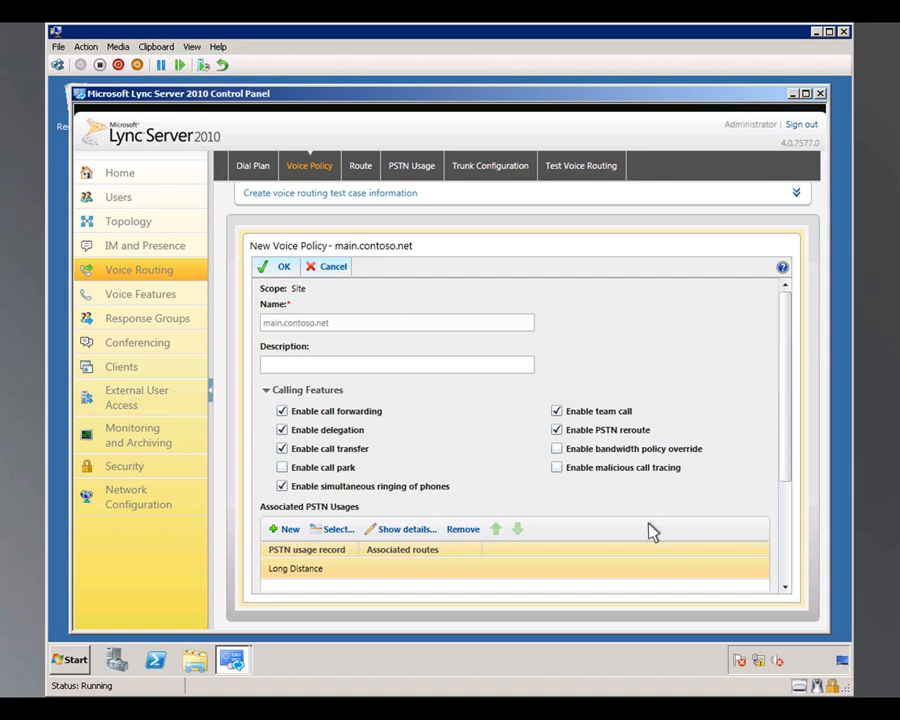
Step: Create a route named RedmondLongDist in the Long Distance usage record and allow numbers starting with +1425
{"action": "double_click", "coordinate": [322, 568]}
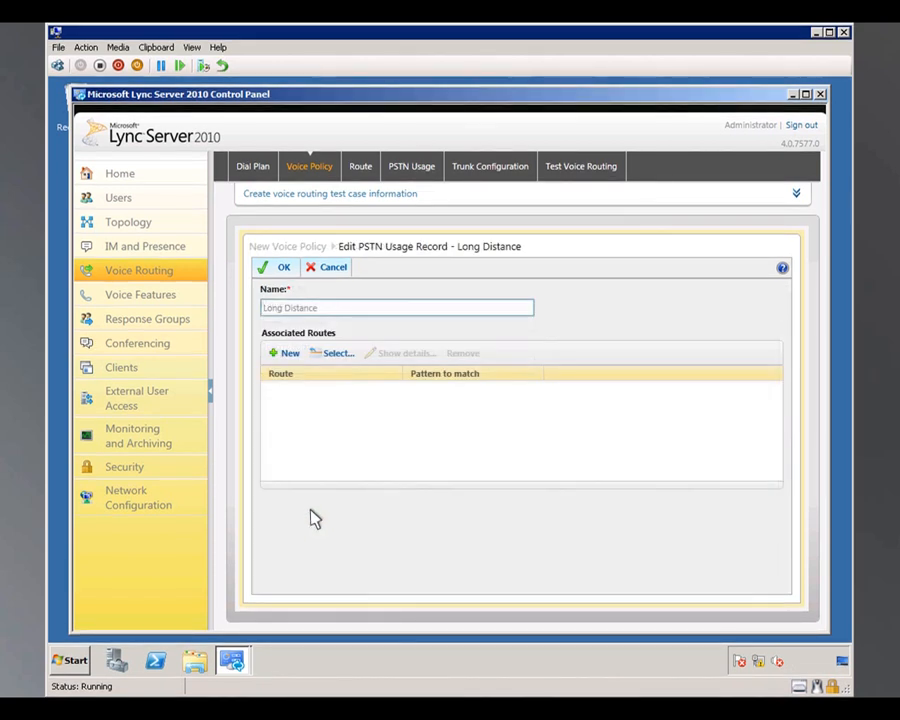
{"action": "left_click", "coordinate": [282, 353]}
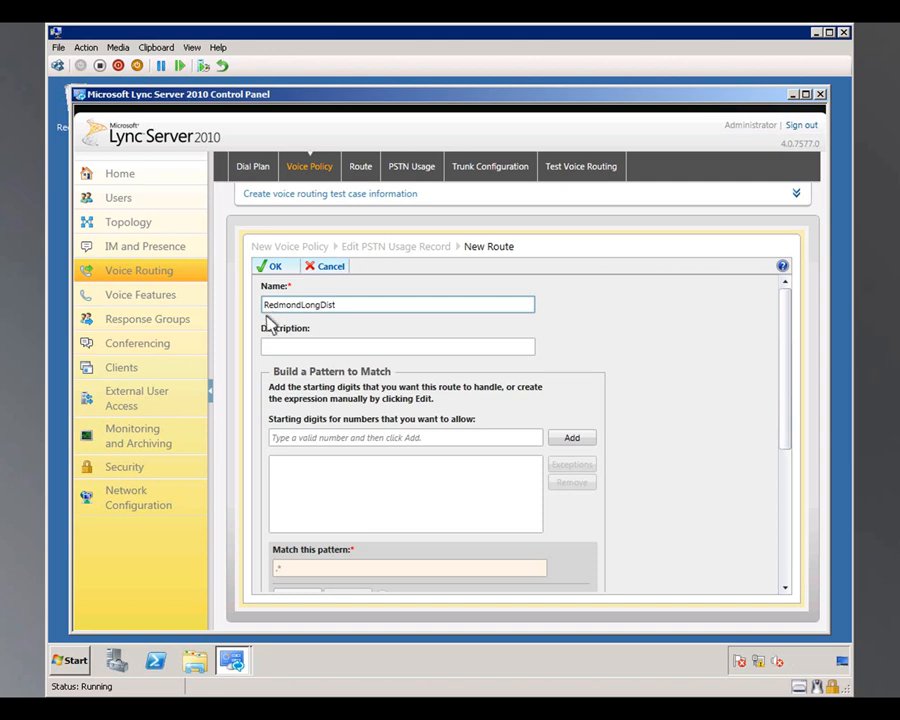
{"action": "left_click", "coordinate": [276, 440]}
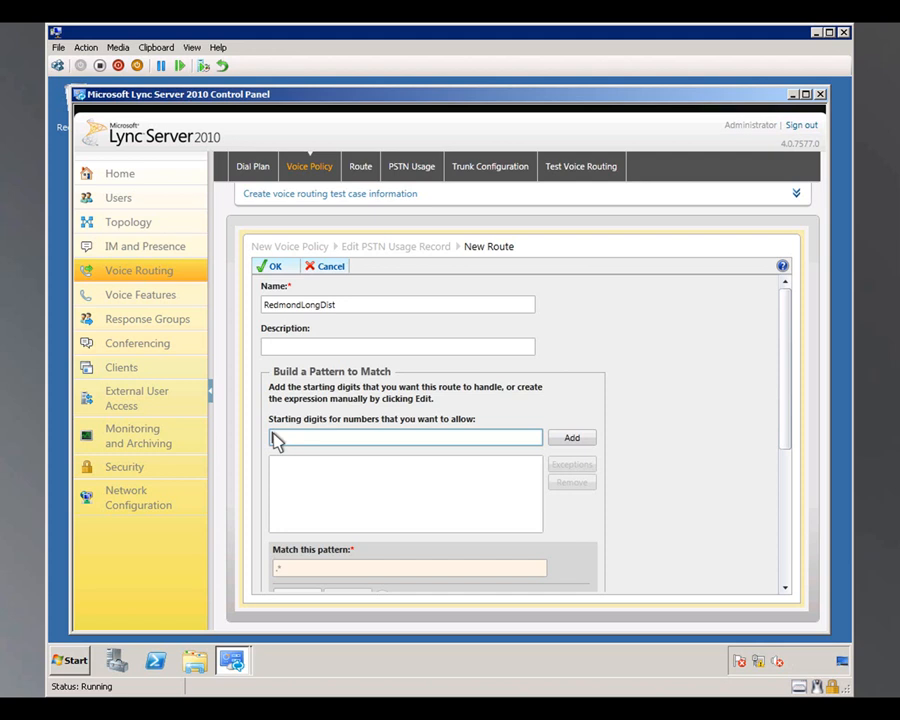
{"action": "type", "text": "+1425"}
{"action": "left_click", "coordinate": [571, 440]}
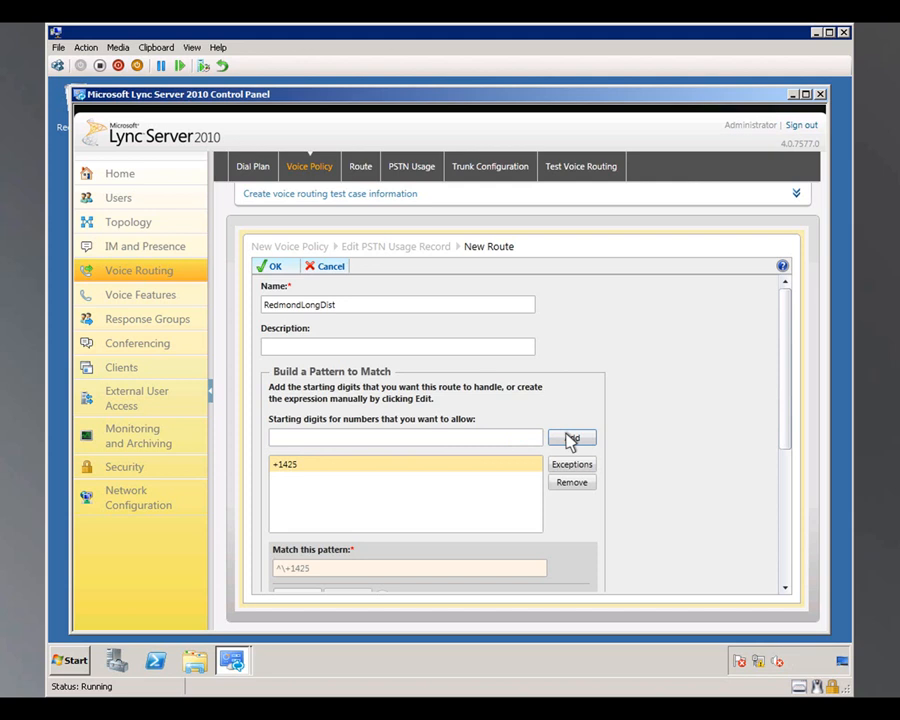
Step: Associate the gateway PstnGateway:pstn-gw.contoso.net with the new route
{"action": "left_click_drag", "start_coordinate": [785, 330], "coordinate": [787, 533]}
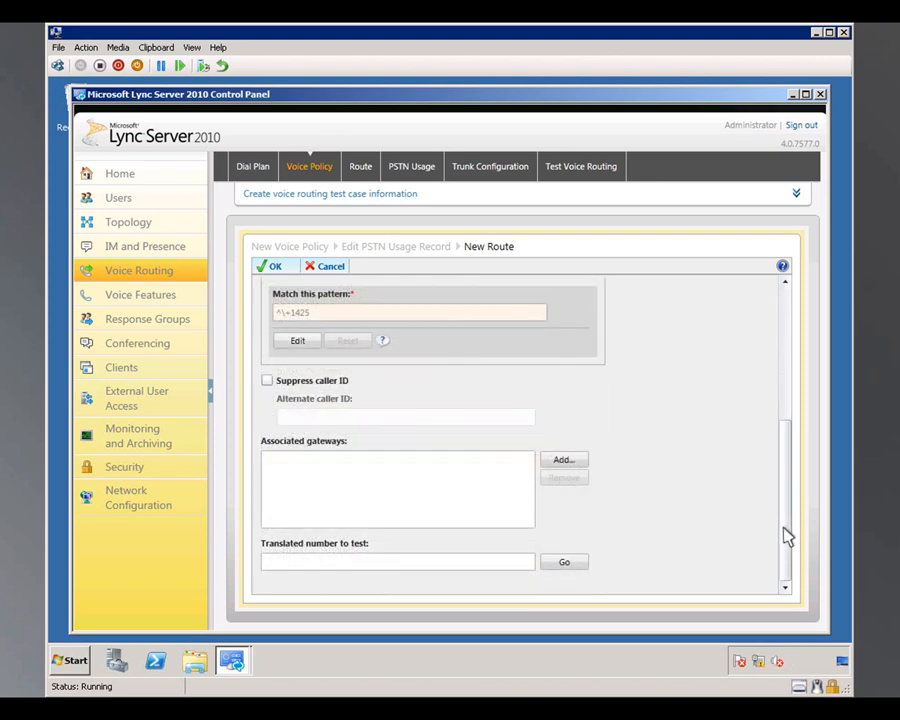
{"action": "left_click", "coordinate": [566, 463]}
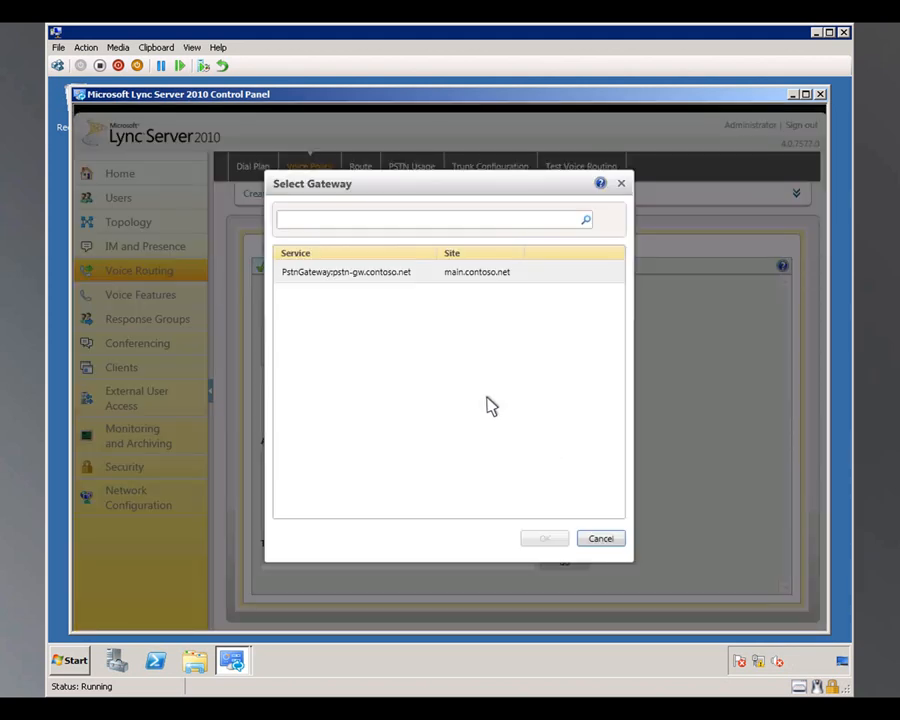
{"action": "left_click", "coordinate": [323, 273]}
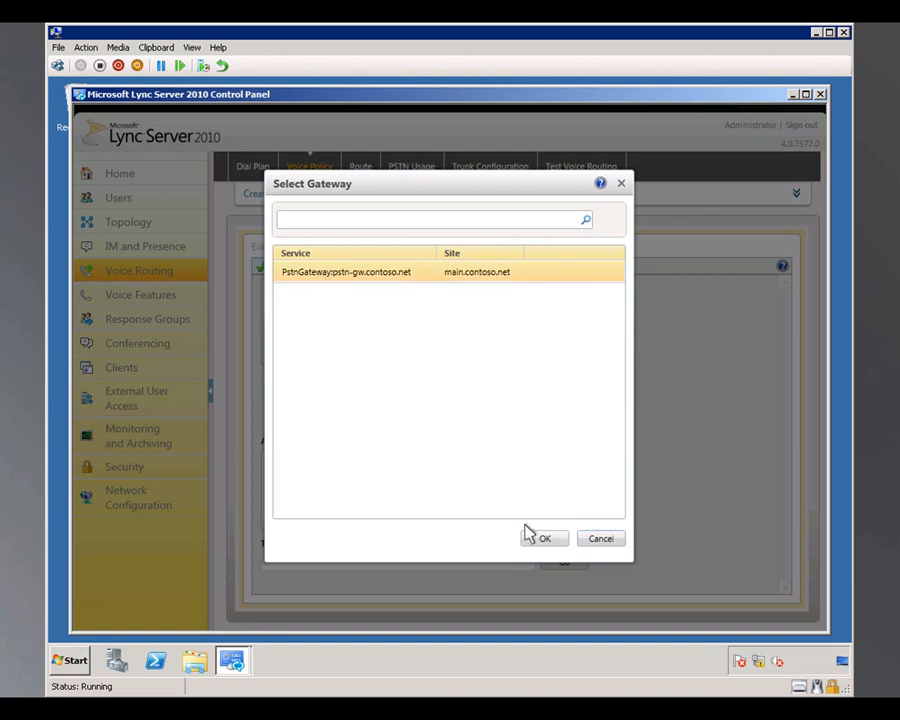
{"action": "left_click", "coordinate": [541, 540]}
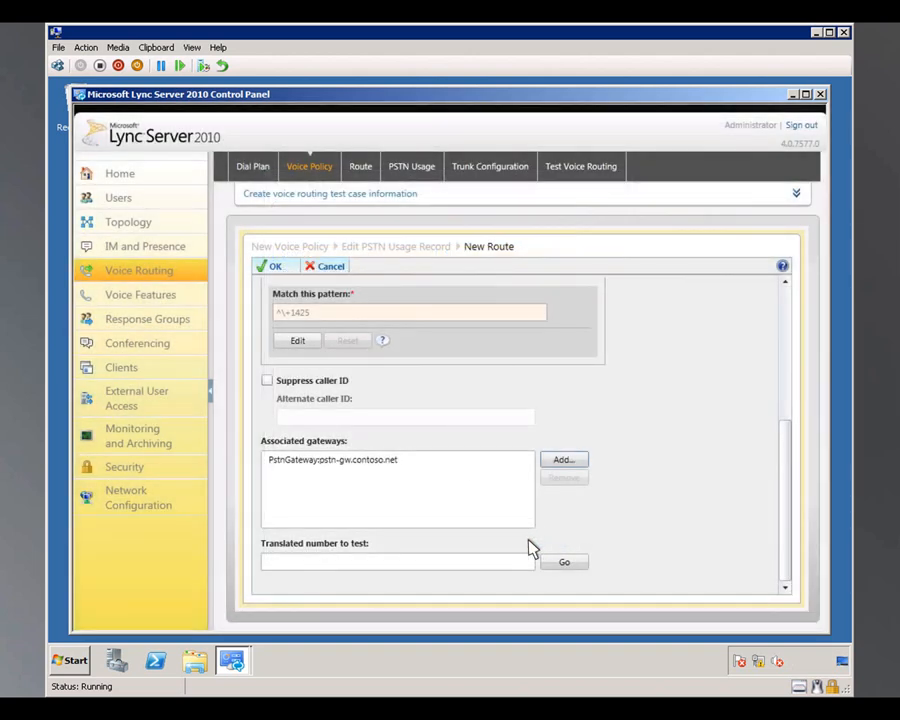
Step: Test the route's pattern with a translated sample number starting with +1425 and accept the route
{"action": "left_click", "coordinate": [268, 562]}
{"action": "type", "text": "+14255551010"}
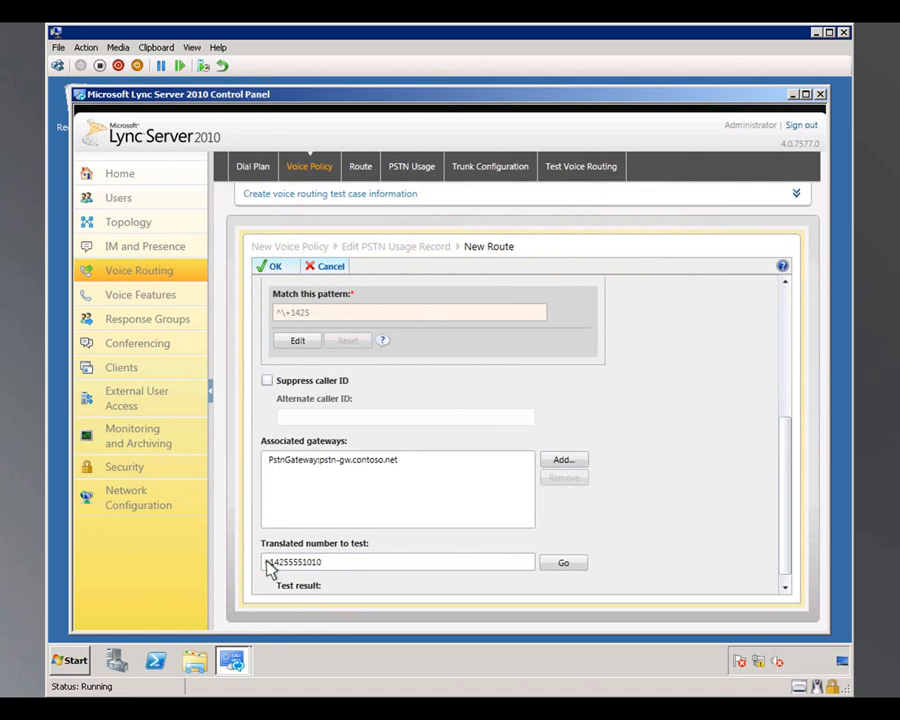
{"action": "left_click", "coordinate": [562, 564]}
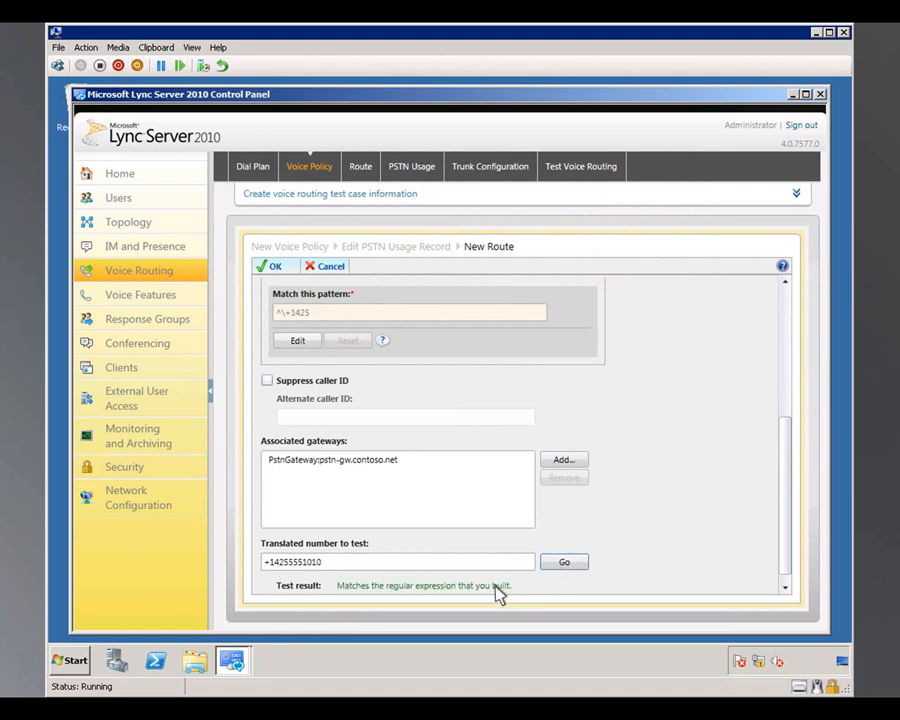
{"action": "left_click", "coordinate": [270, 267]}
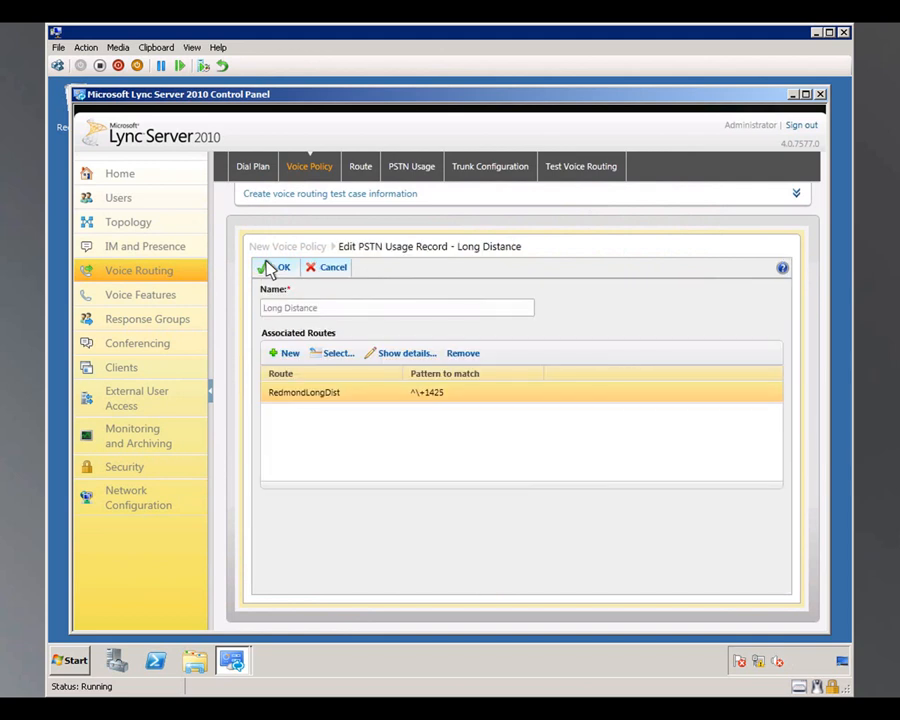
Step: Accept the edited Long Distance usage record and the main.contoso.net voice policy, and commit all pending voice routing changes
{"action": "left_click", "coordinate": [270, 268]}
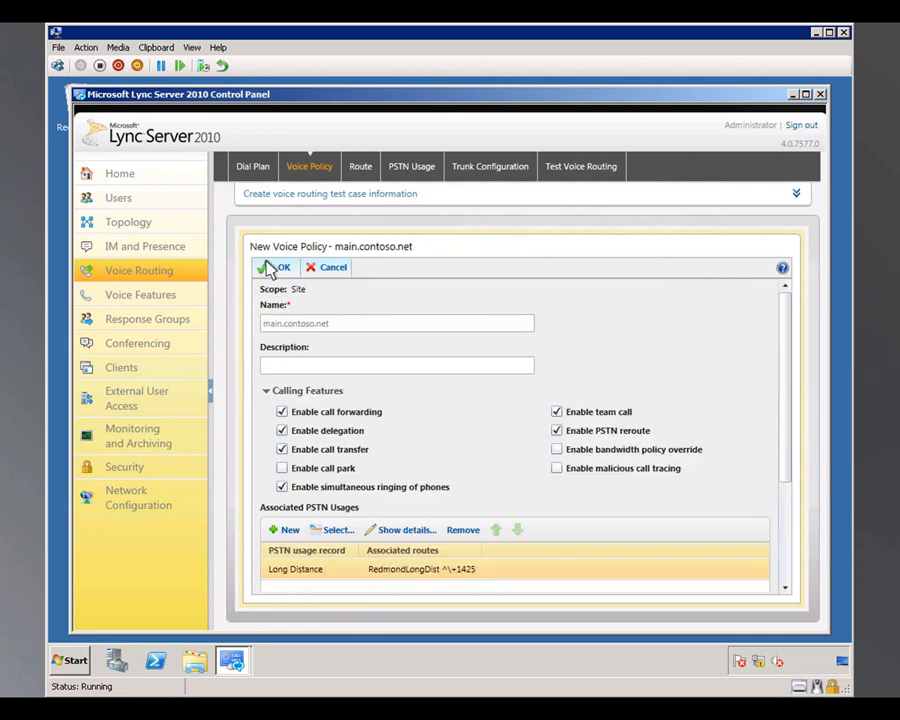
{"action": "left_click", "coordinate": [270, 268]}
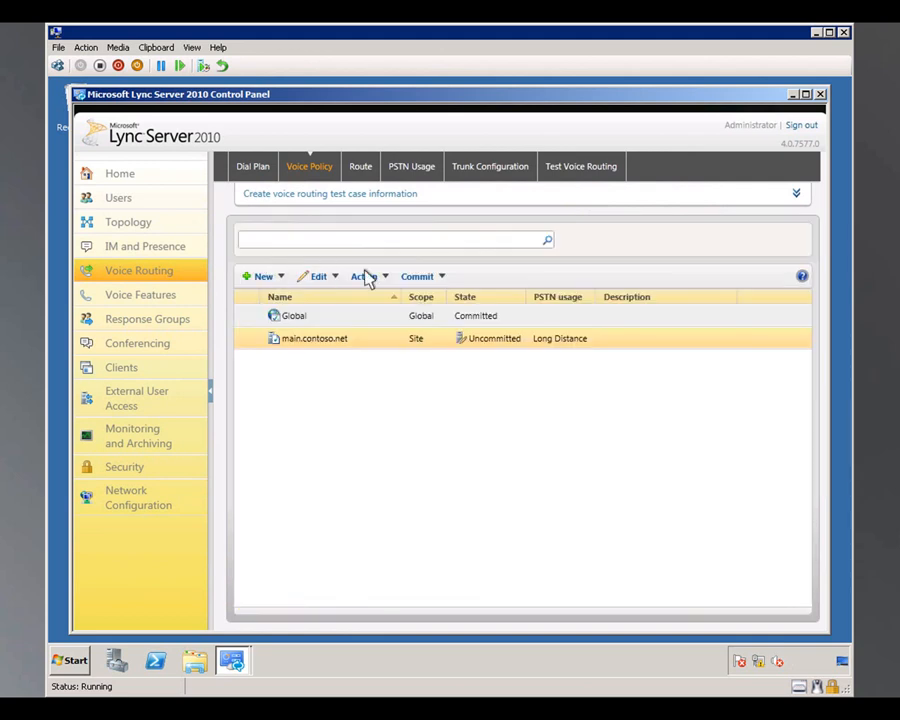
{"action": "left_click", "coordinate": [425, 283]}
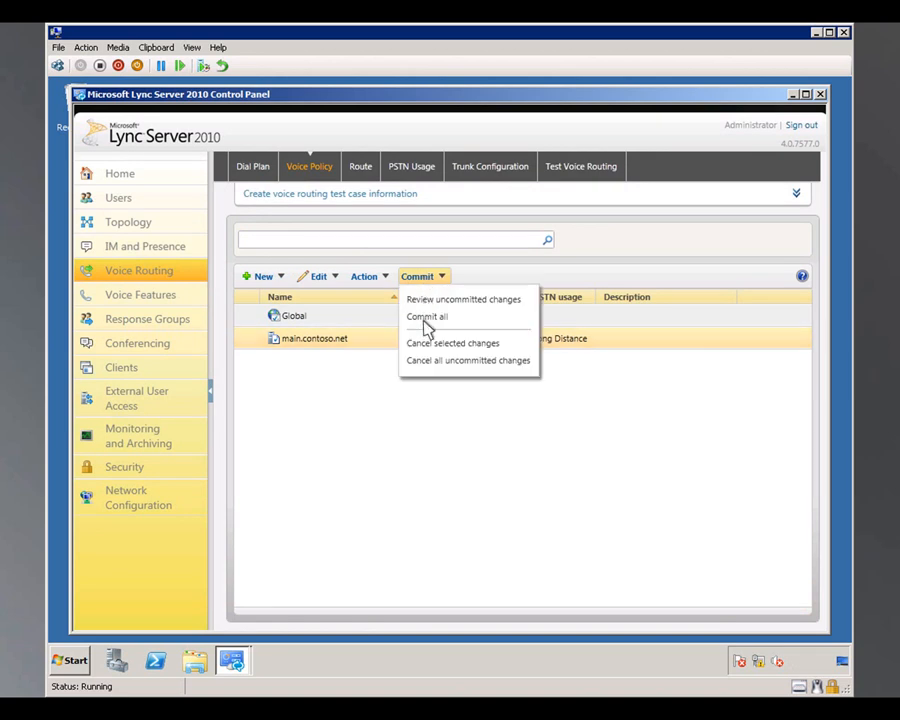
{"action": "left_click", "coordinate": [427, 318]}
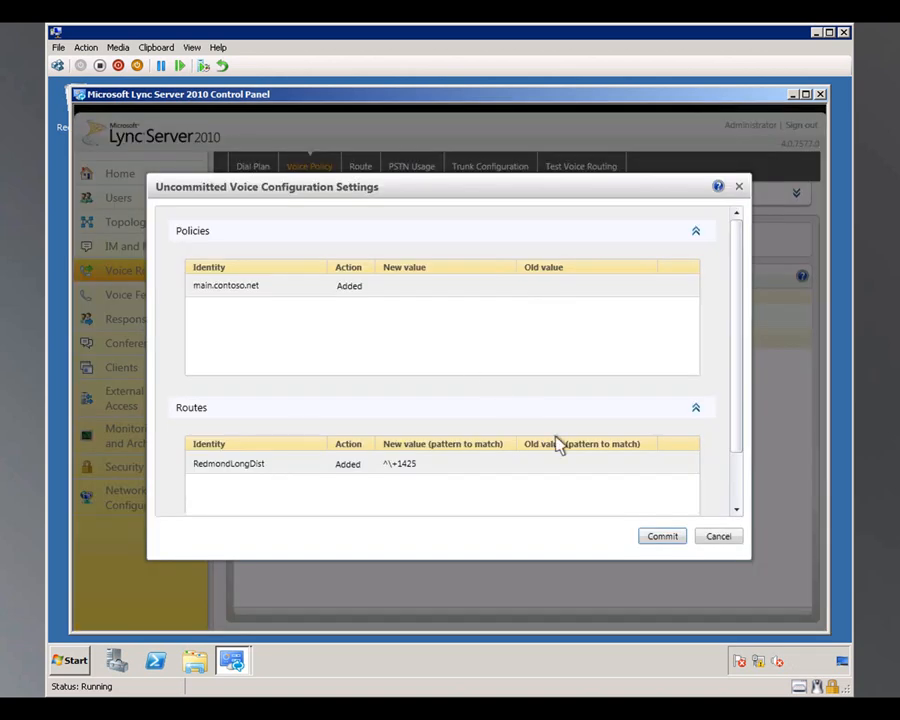
{"action": "left_click", "coordinate": [664, 537]}
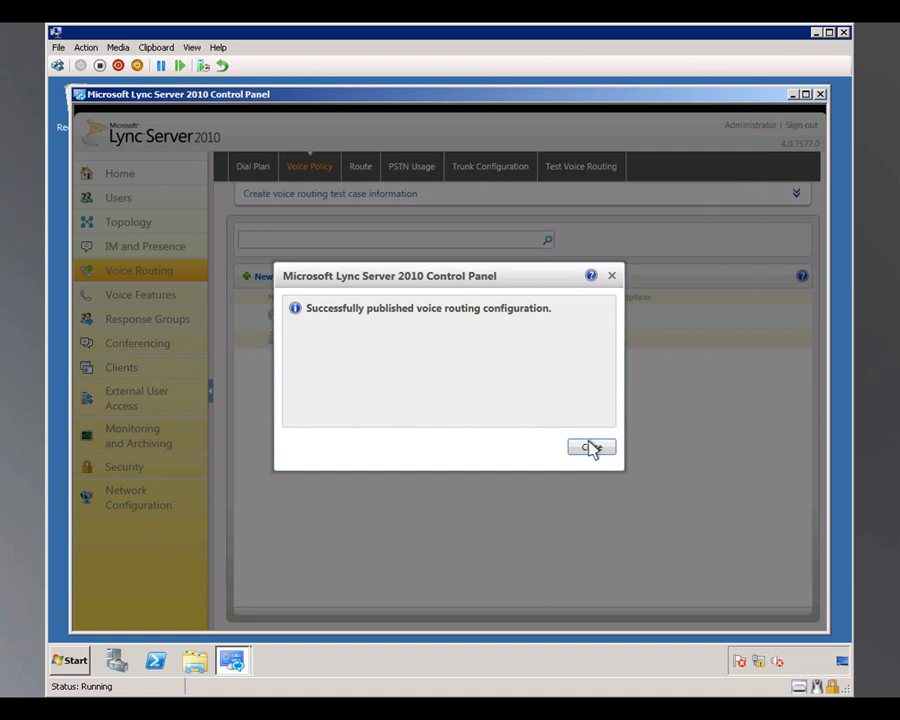
{"action": "left_click", "coordinate": [591, 447]}
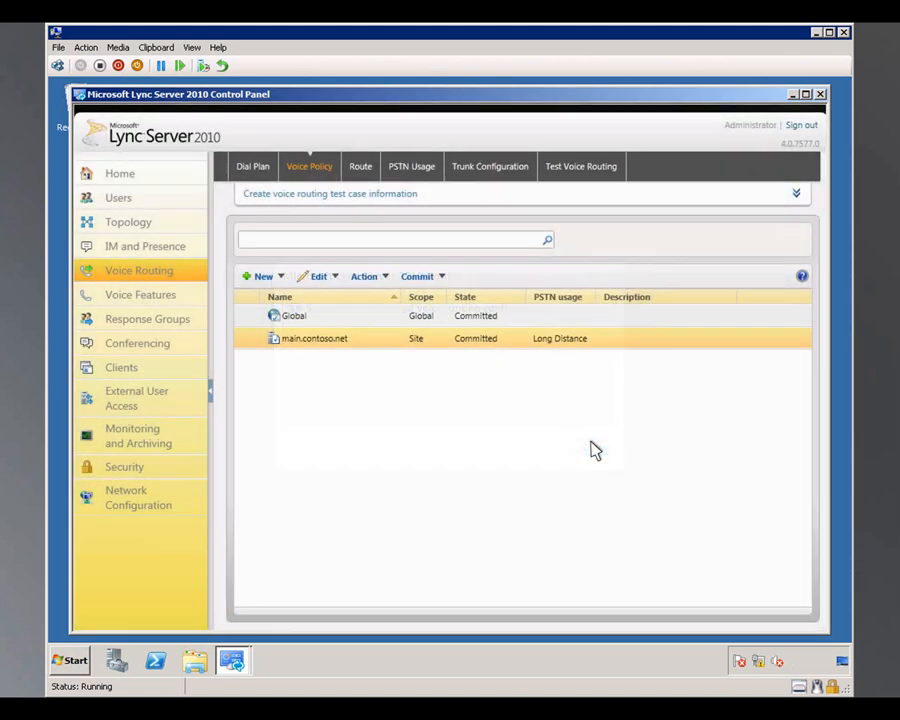
Step: Create a voice routing test case named Long Distance Test with a ten-digit sample number starting with 425 as the dialed number
{"action": "left_click", "coordinate": [577, 170]}
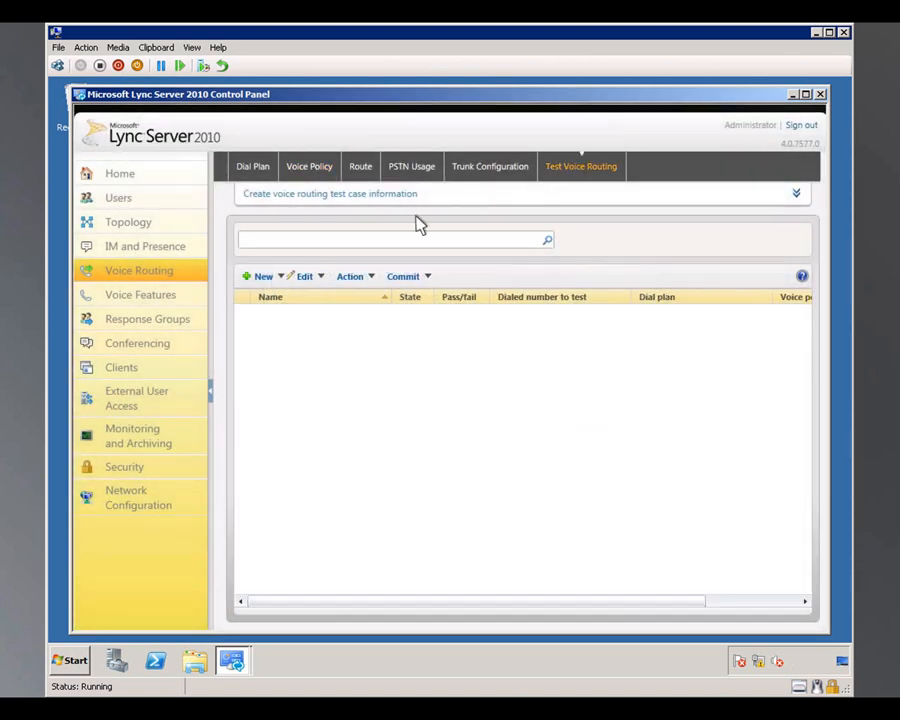
{"action": "left_click", "coordinate": [262, 277]}
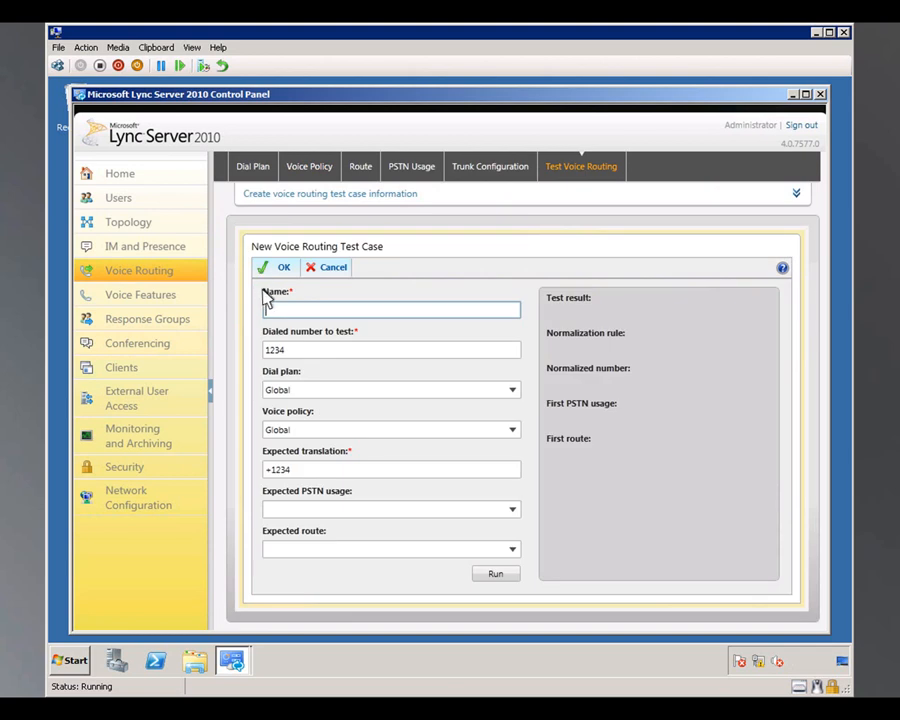
{"action": "type", "text": "Long Distance Test"}
{"action": "double_click", "coordinate": [268, 350]}
{"action": "type", "text": "4255551010"}
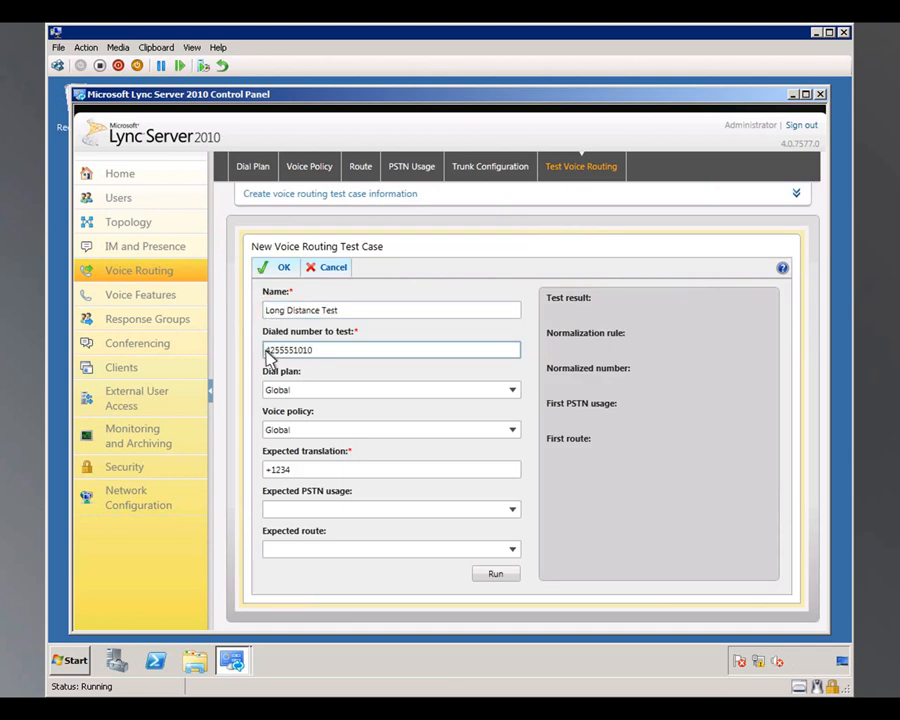
Step: Set both the dial plan and the voice policy of the test case to main.contoso.net
{"action": "left_click", "coordinate": [268, 388]}
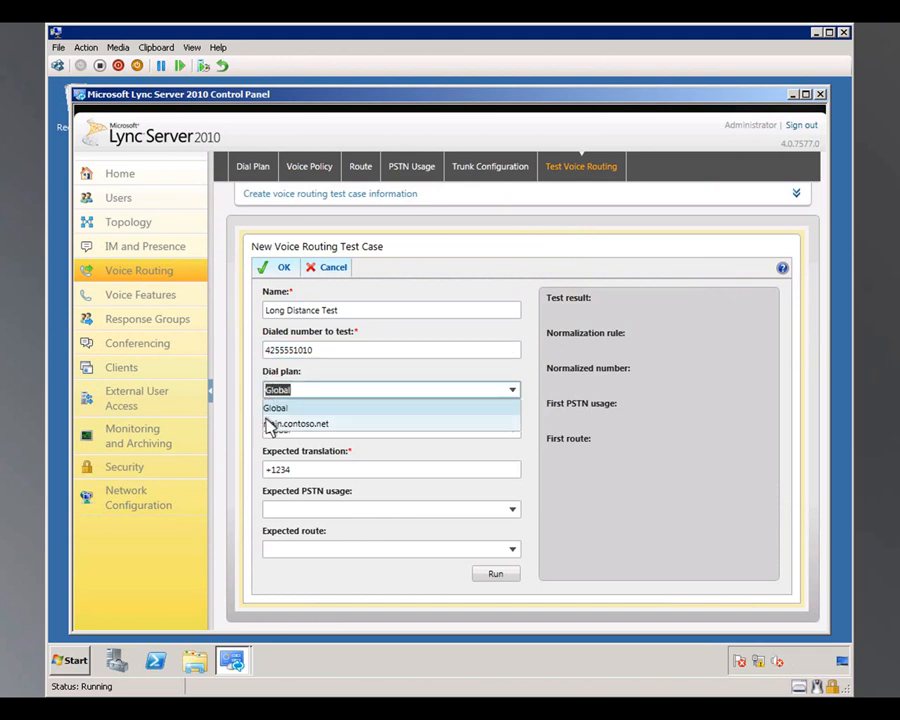
{"action": "left_click", "coordinate": [270, 424]}
{"action": "left_click", "coordinate": [268, 432]}
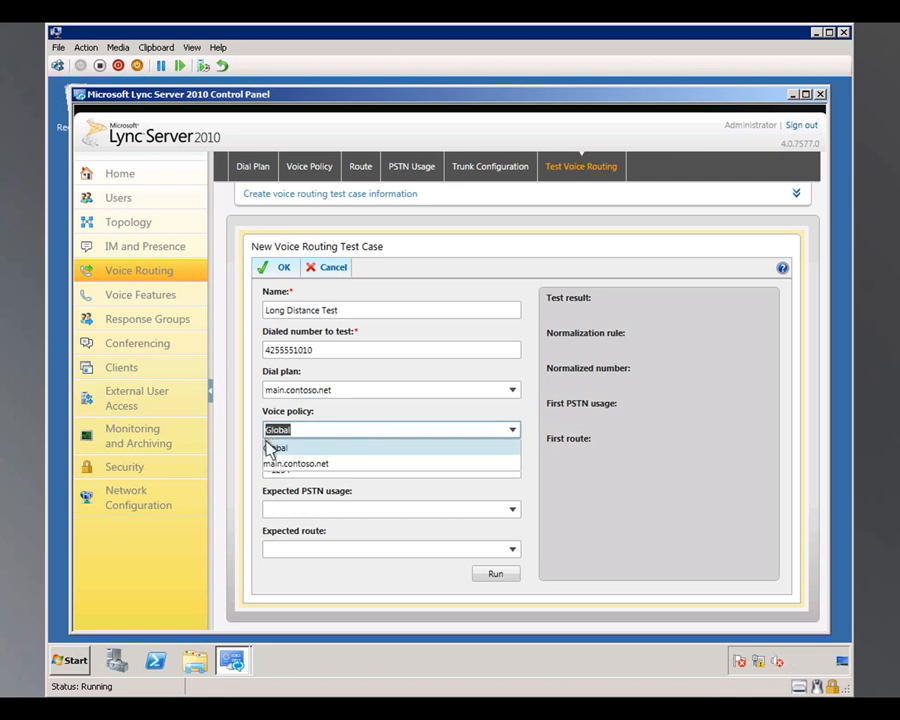
{"action": "left_click", "coordinate": [270, 463]}
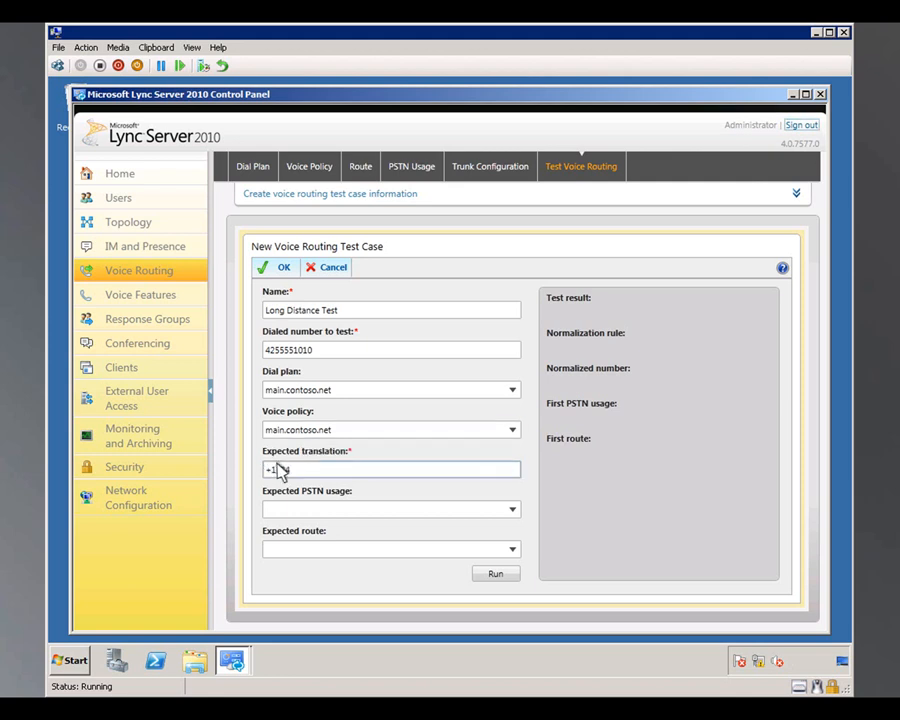
Step: Set the expected translation to the sample number prefixed with +1, the expected PSTN usage to Long Distance and the expected route to RedmondLongDist
{"action": "type", "text": "+14255551010"}
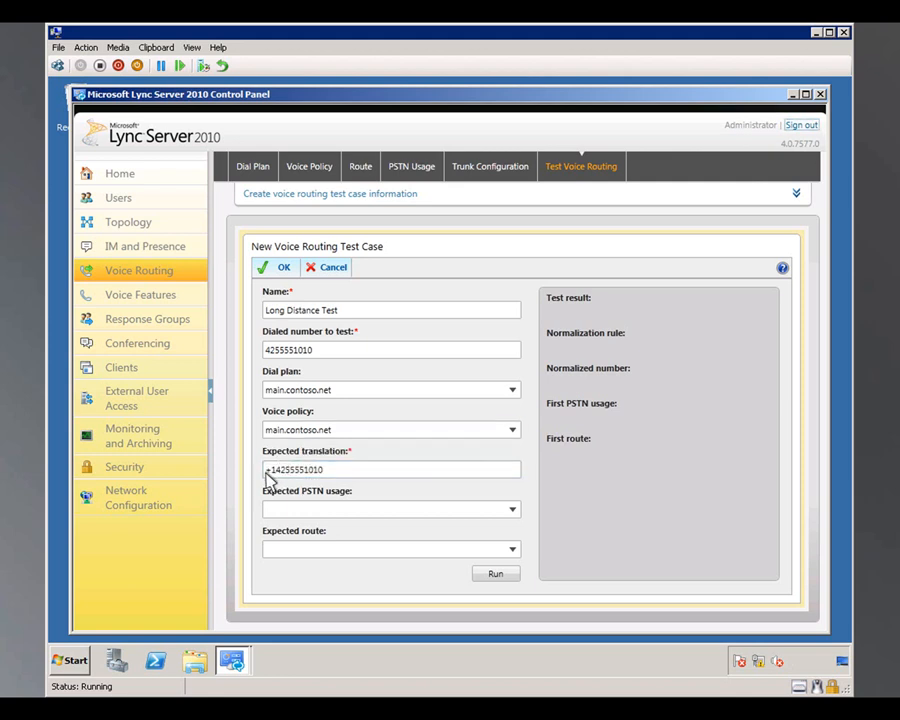
{"action": "left_click", "coordinate": [268, 507]}
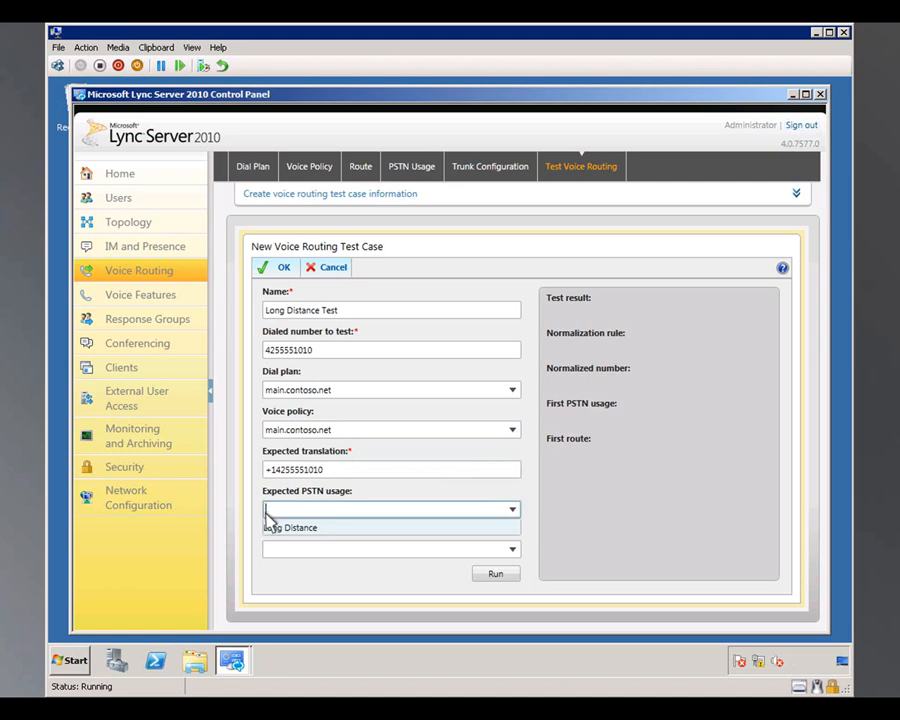
{"action": "left_click", "coordinate": [268, 527]}
{"action": "left_click", "coordinate": [266, 550]}
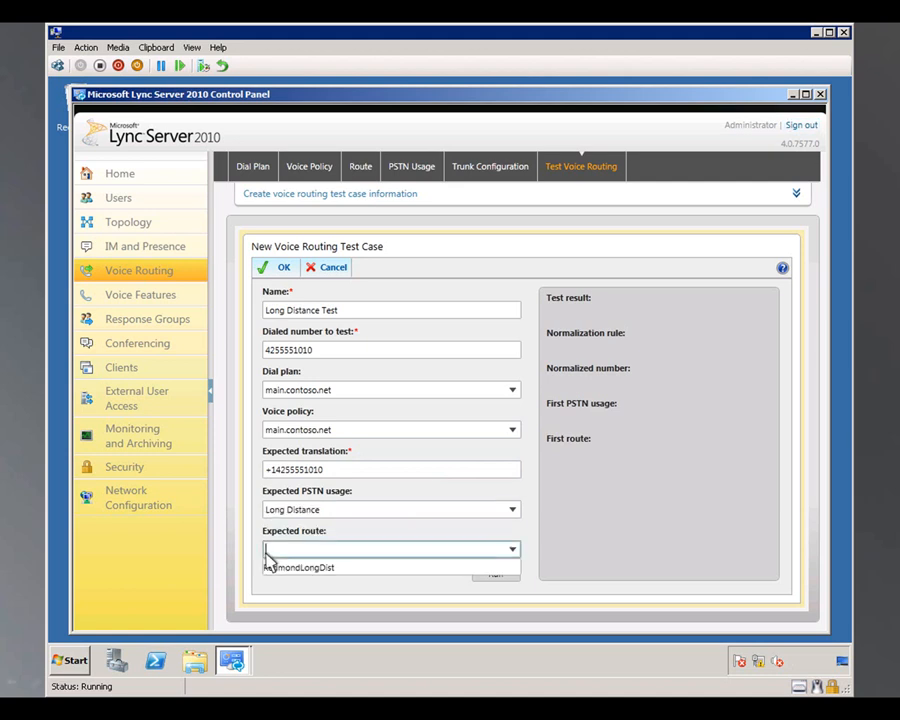
{"action": "left_click", "coordinate": [268, 567]}
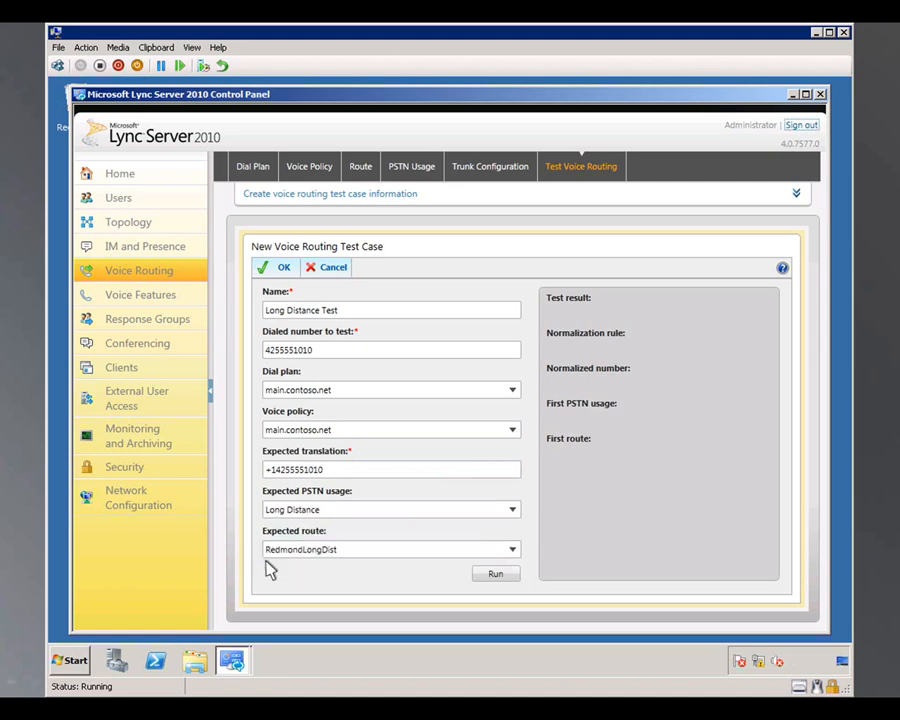
Step: Run the Long Distance Test case, accept it and commit it to the voice routing configuration
{"action": "left_click", "coordinate": [495, 574]}
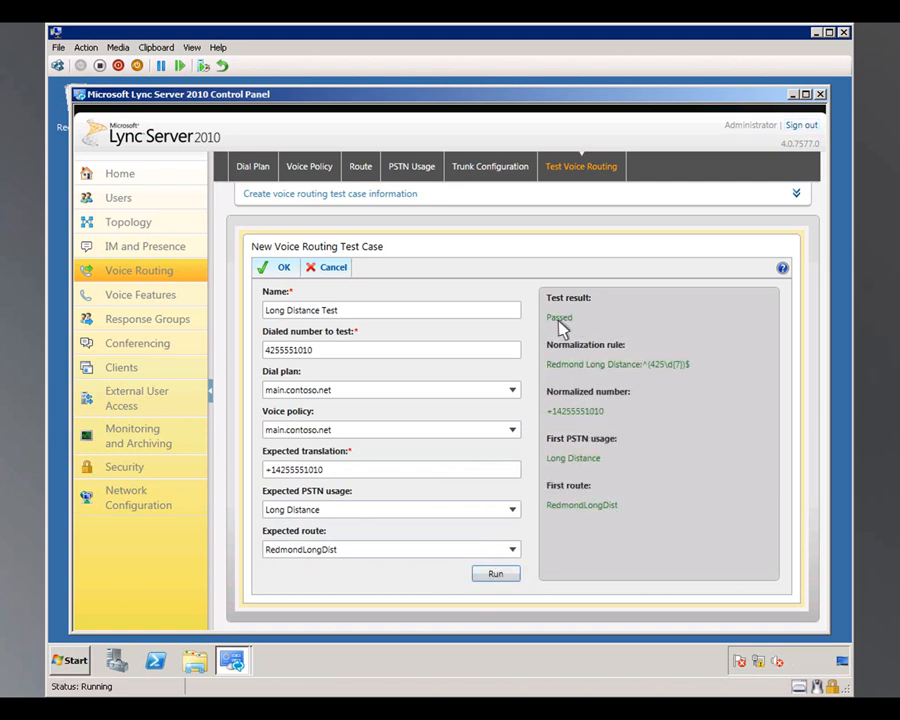
{"action": "left_click", "coordinate": [282, 266]}
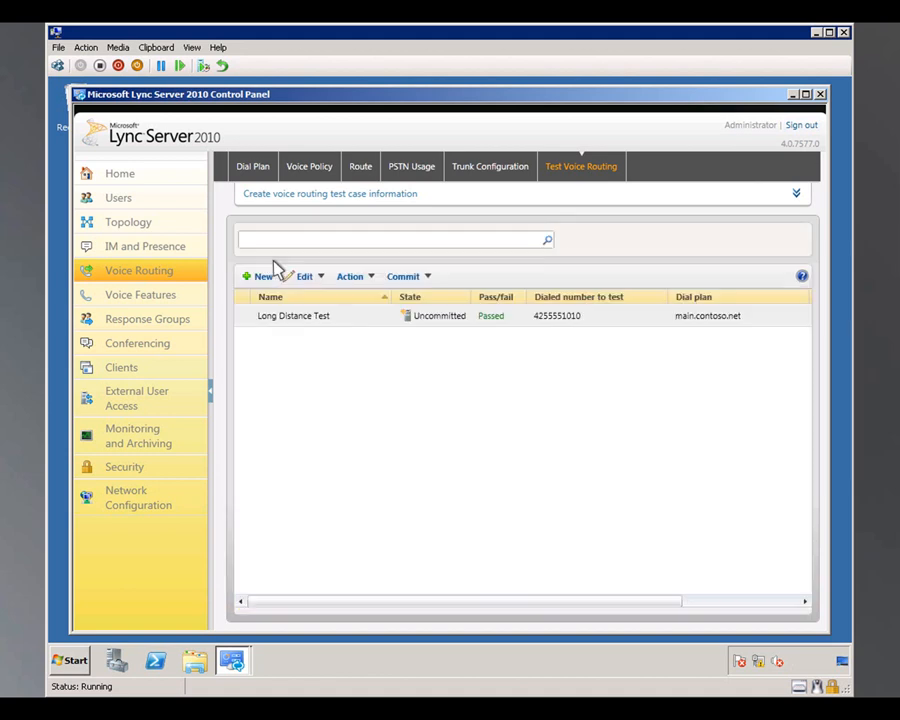
{"action": "left_click", "coordinate": [404, 276]}
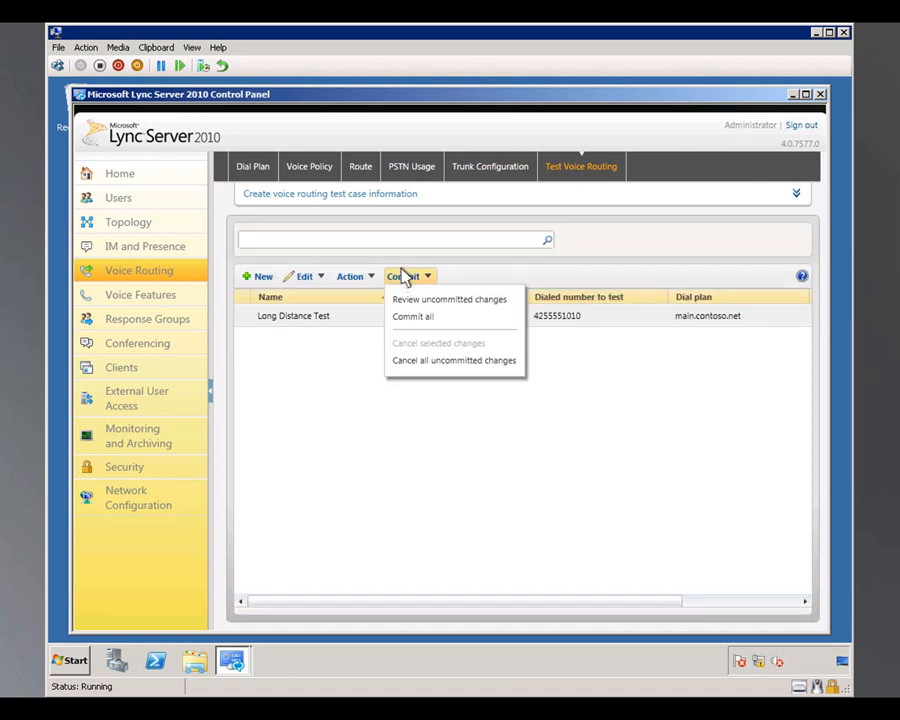
{"action": "left_click", "coordinate": [406, 318]}
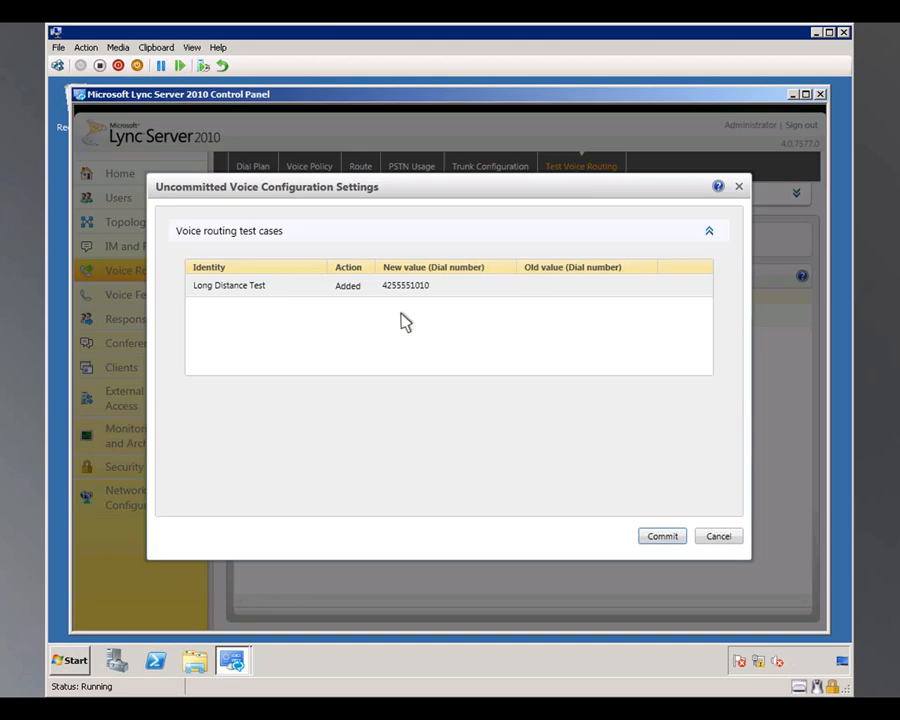
{"action": "left_click", "coordinate": [660, 537]}
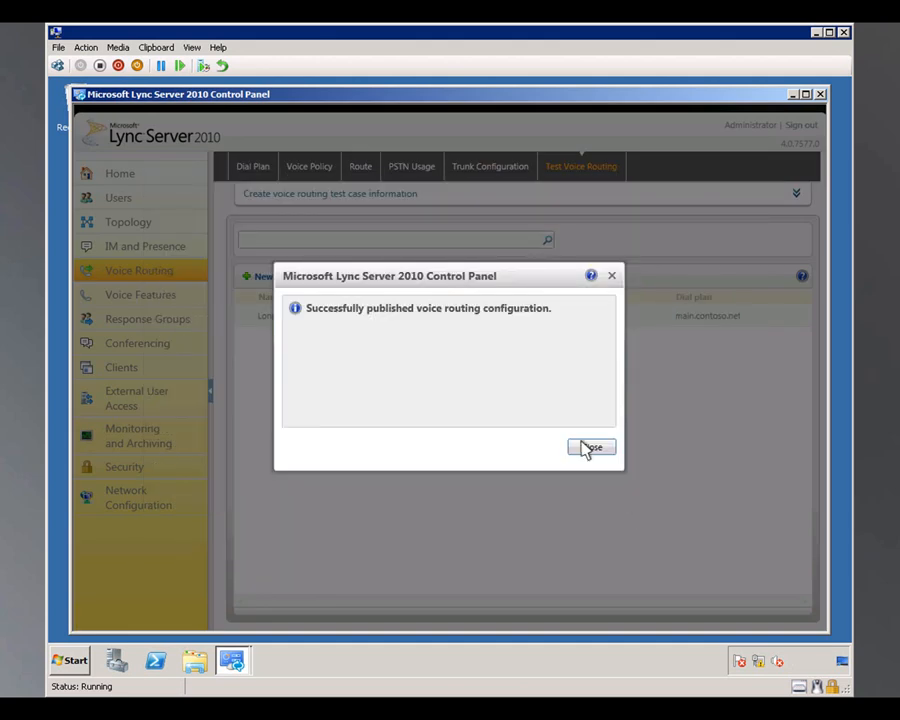
{"action": "left_click", "coordinate": [588, 448]}
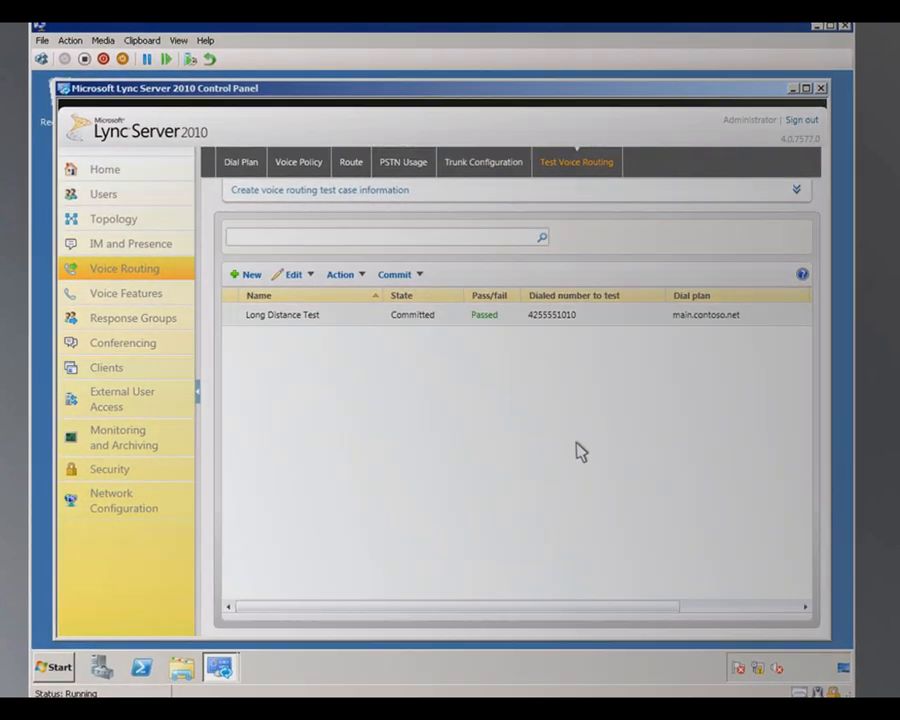